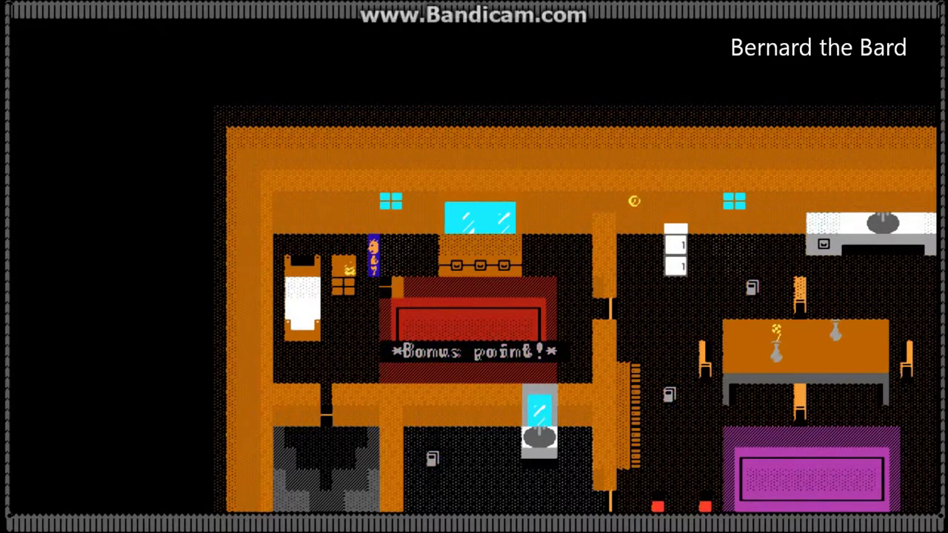
Play short demos: move the player right, drive forward in Robowarz, then shift and drop a Tetris S piece.
{"action": "key", "text": "Right"}
{"action": "key", "text": "Right"}
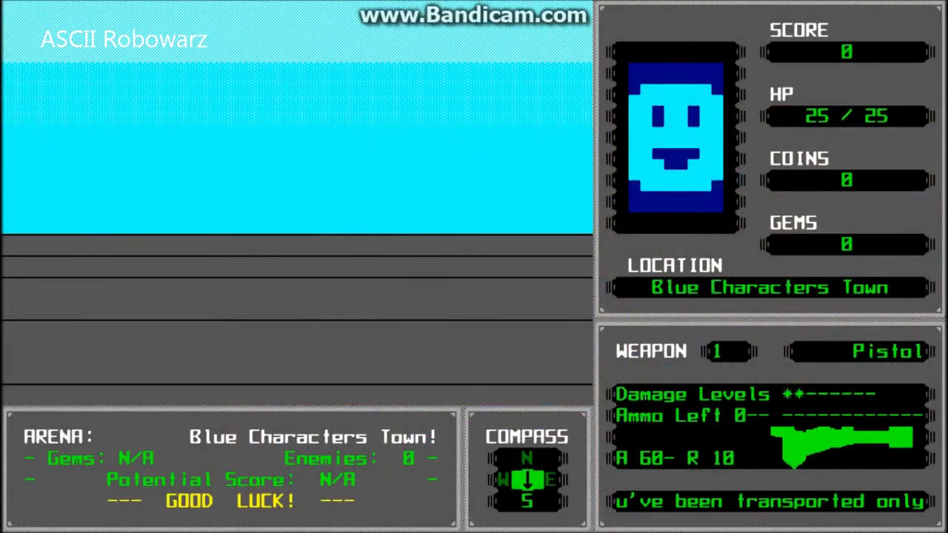
{"action": "key", "text": "Up"}
{"action": "key", "text": "Up"}
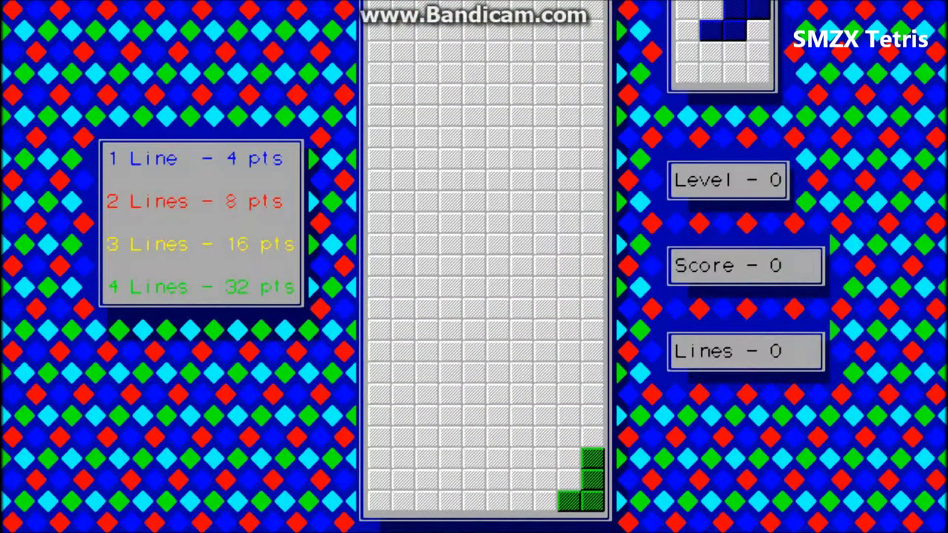
{"action": "key", "text": "Right"}
{"action": "key", "text": "Right"}
{"action": "key", "text": "Down"}
{"action": "key", "text": "Down"}
{"action": "key", "text": "Down"}
{"action": "key", "text": "Down"}
{"action": "key", "text": "Down"}
{"action": "key", "text": "Down"}
{"action": "key", "text": "Down"}
{"action": "key", "text": "Down"}
{"action": "key", "text": "Down"}
{"action": "key", "text": "Down"}
{"action": "key", "text": "Down"}
{"action": "key", "text": "Down"}
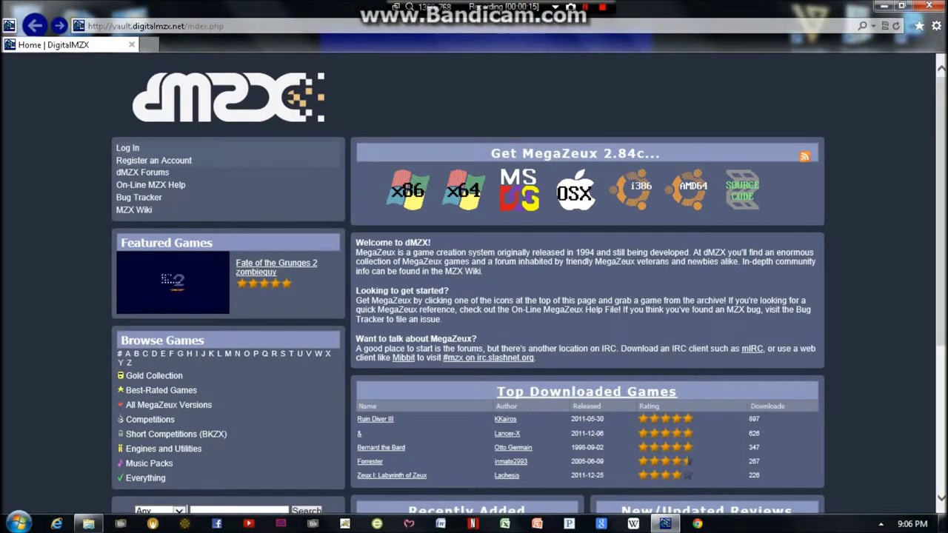
Open the MegaZeux 2.84c Windows x64 release page from the home page's download icons.
{"action": "scroll", "coordinate": [528, 286], "scroll_direction": "down", "scroll_amount": 5}
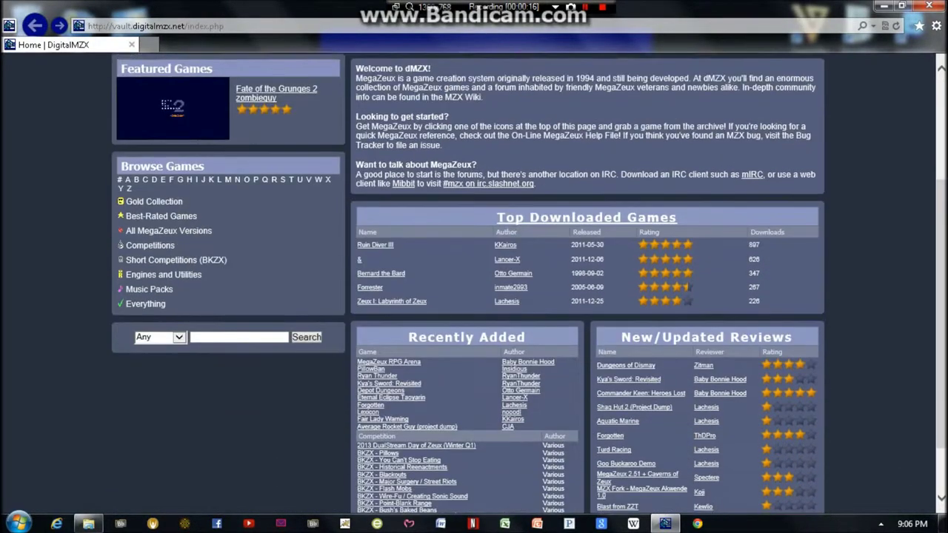
{"action": "scroll", "coordinate": [528, 285], "scroll_direction": "up", "scroll_amount": 5}
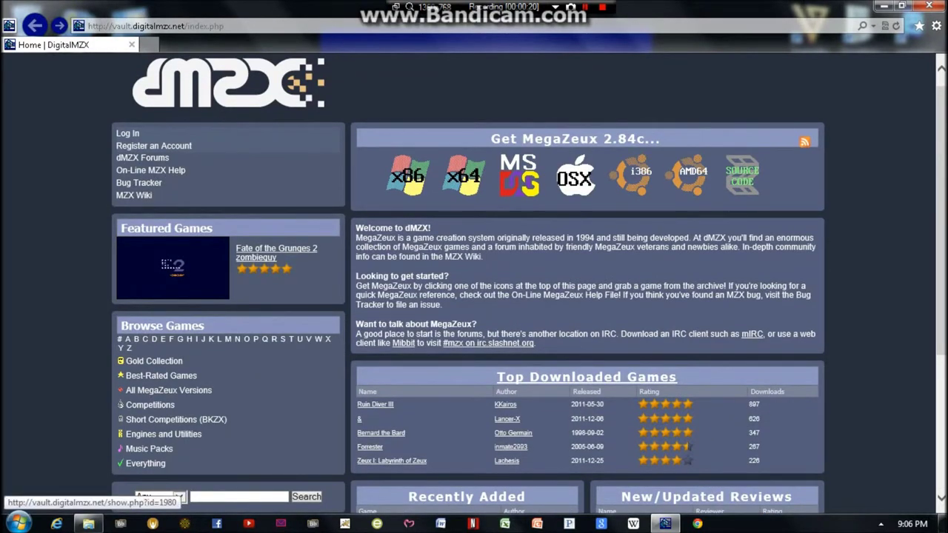
{"action": "left_click", "coordinate": [407, 174]}
{"action": "left_click", "coordinate": [464, 175]}
{"action": "scroll", "coordinate": [529, 284], "scroll_direction": "down", "scroll_amount": 1}
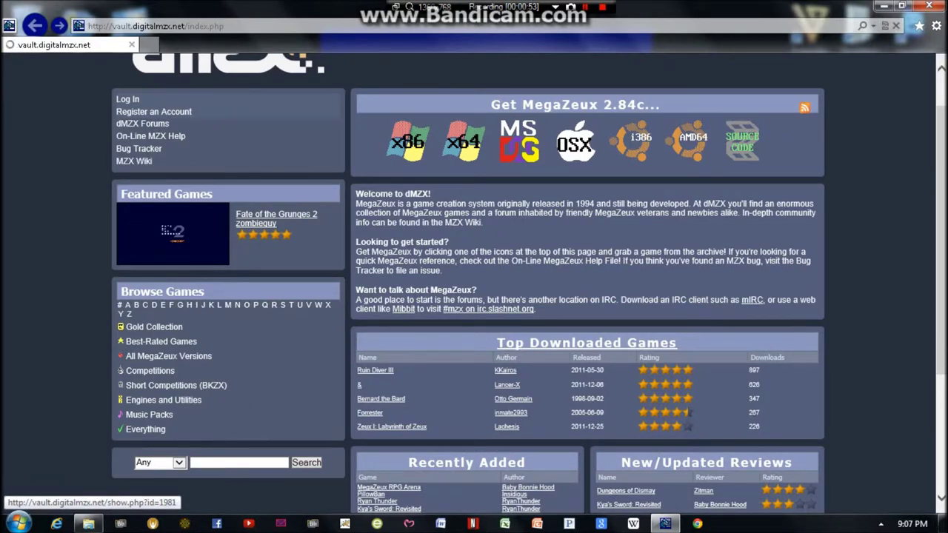
{"action": "scroll", "coordinate": [474, 281], "scroll_direction": "down", "scroll_amount": 2}
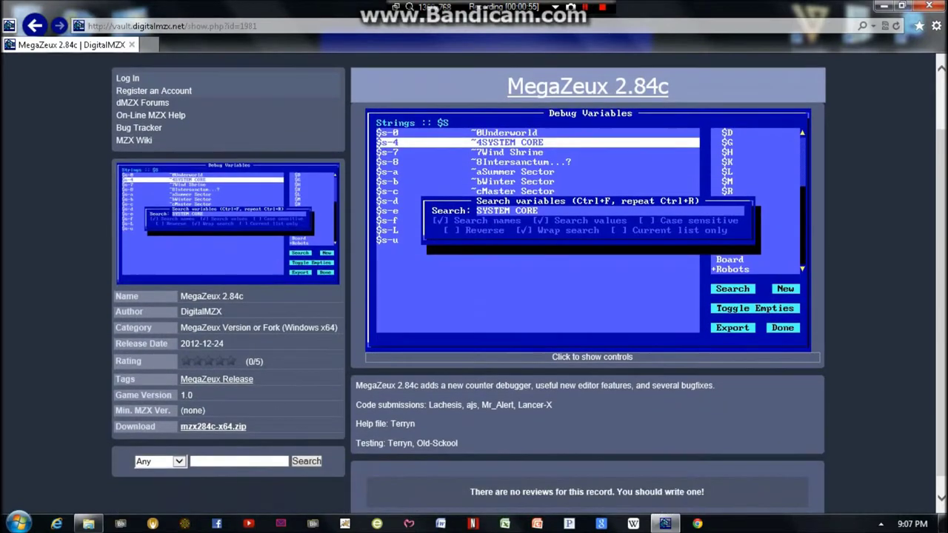
Download mzx284c-x64.zip and save it to the Desktop using Save as.
{"action": "scroll", "coordinate": [474, 282], "scroll_direction": "down", "scroll_amount": 1}
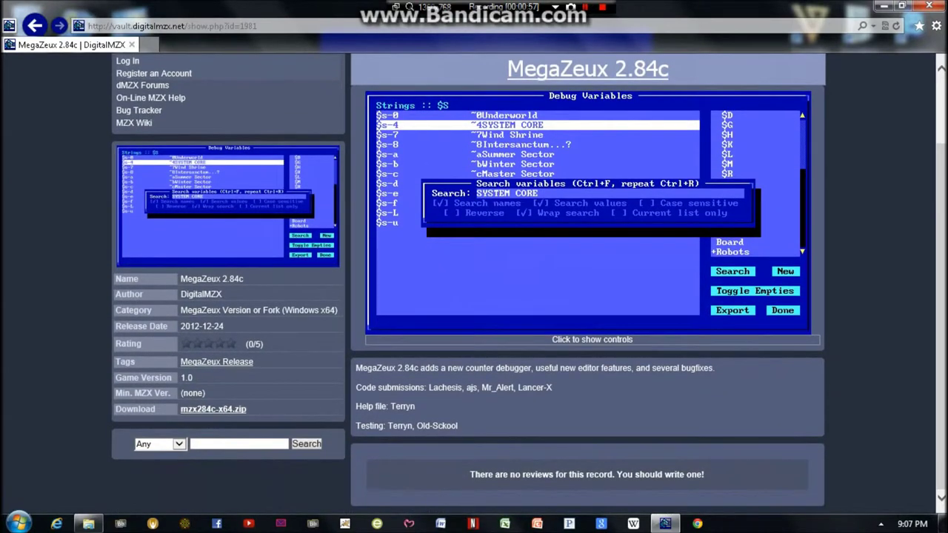
{"action": "scroll", "coordinate": [474, 281], "scroll_direction": "up", "scroll_amount": 2}
{"action": "scroll", "coordinate": [474, 281], "scroll_direction": "down", "scroll_amount": 2}
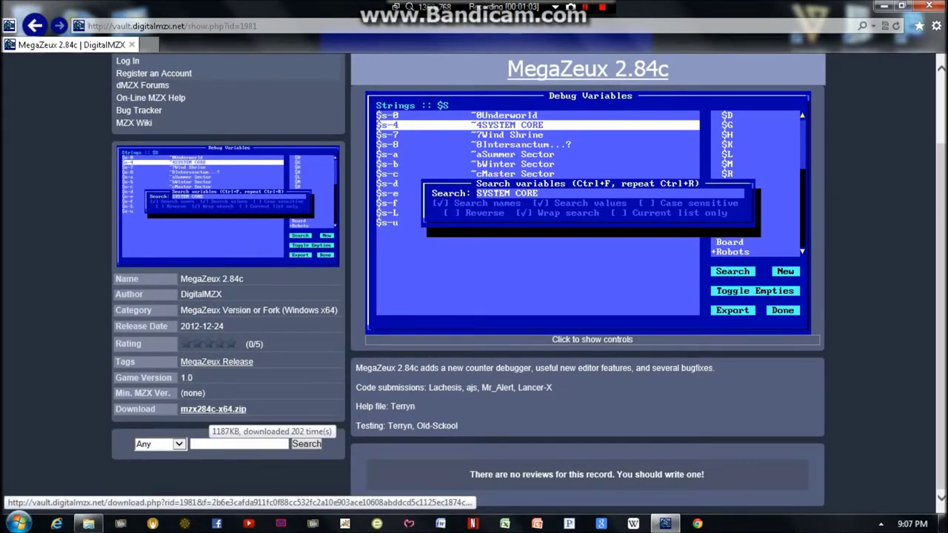
{"action": "left_click", "coordinate": [213, 409]}
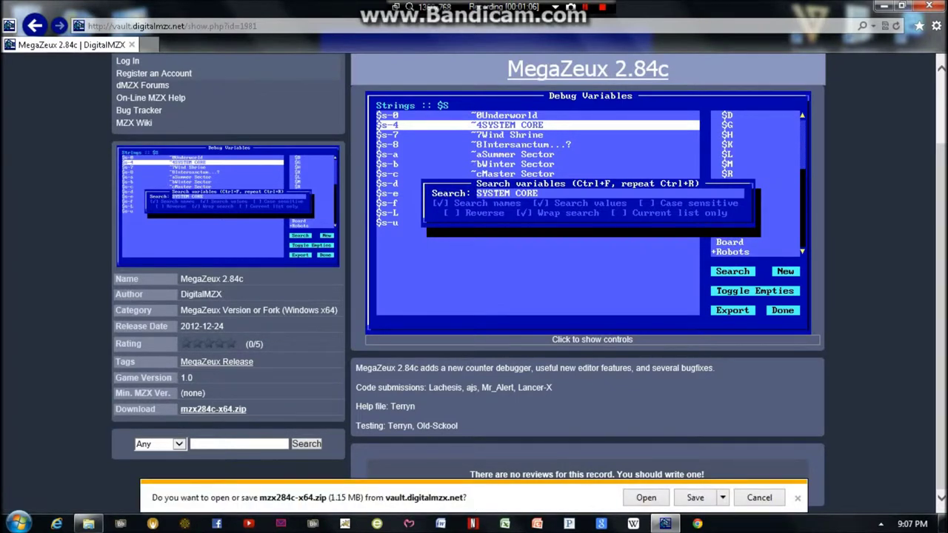
{"action": "left_click", "coordinate": [722, 498]}
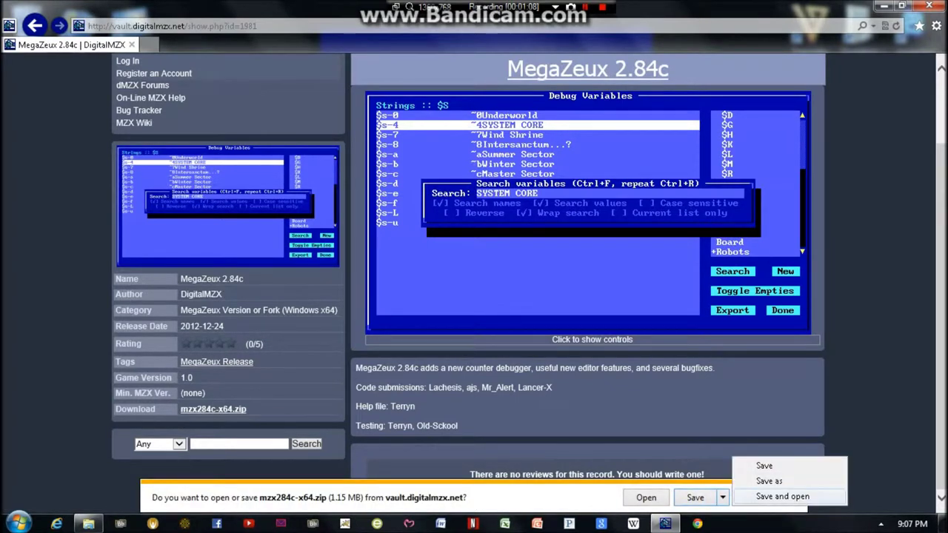
{"action": "left_click", "coordinate": [768, 481]}
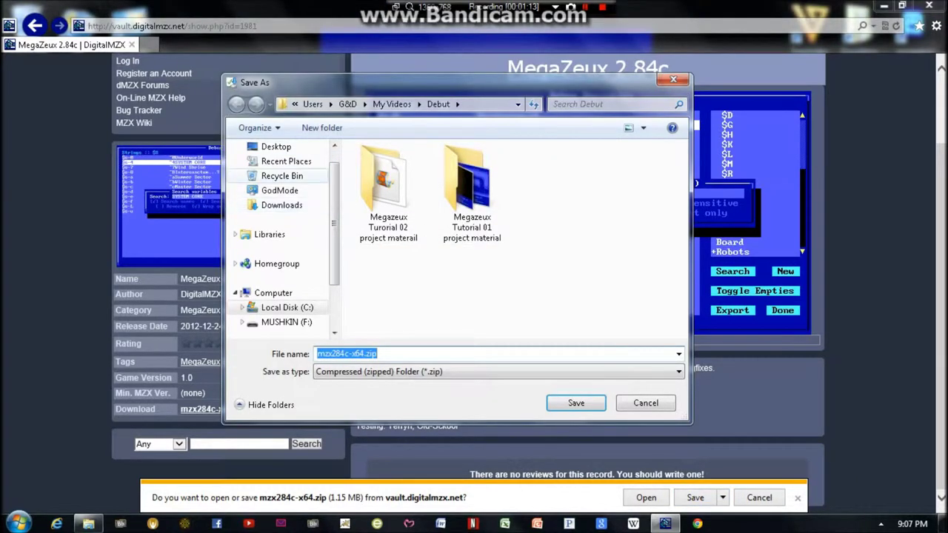
{"action": "left_click", "coordinate": [276, 146]}
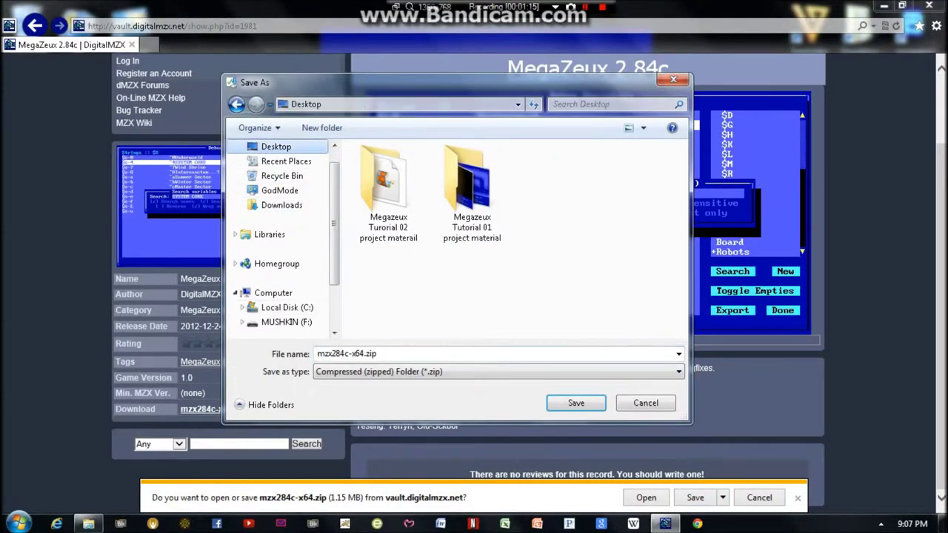
{"action": "left_click", "coordinate": [576, 403]}
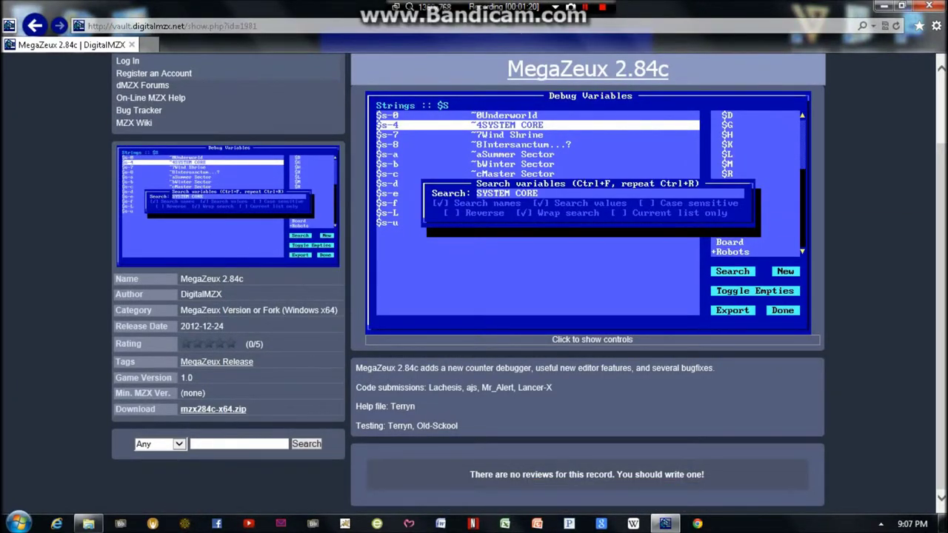
Minimize the browser and move the downloaded zip to an empty desktop spot.
{"action": "left_click", "coordinate": [881, 6]}
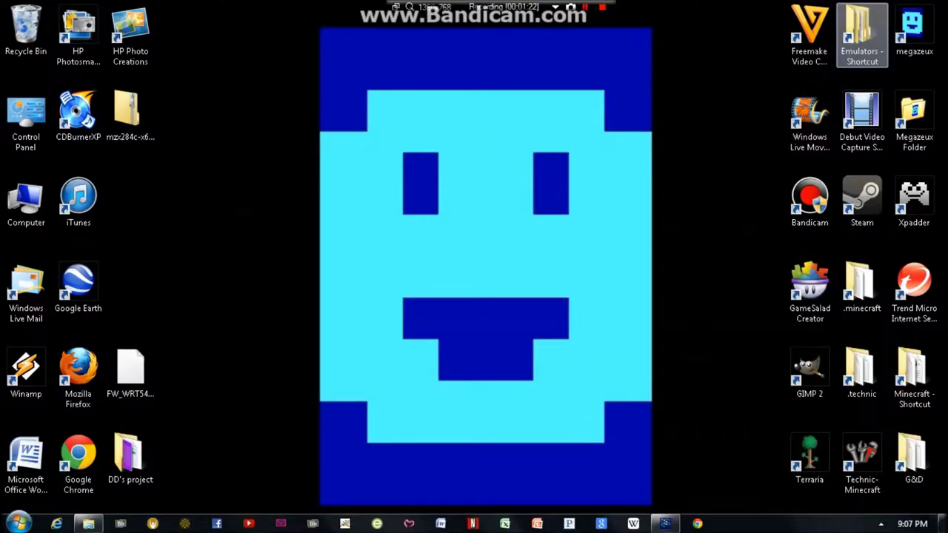
{"action": "left_click_drag", "start_coordinate": [130, 111], "coordinate": [339, 198]}
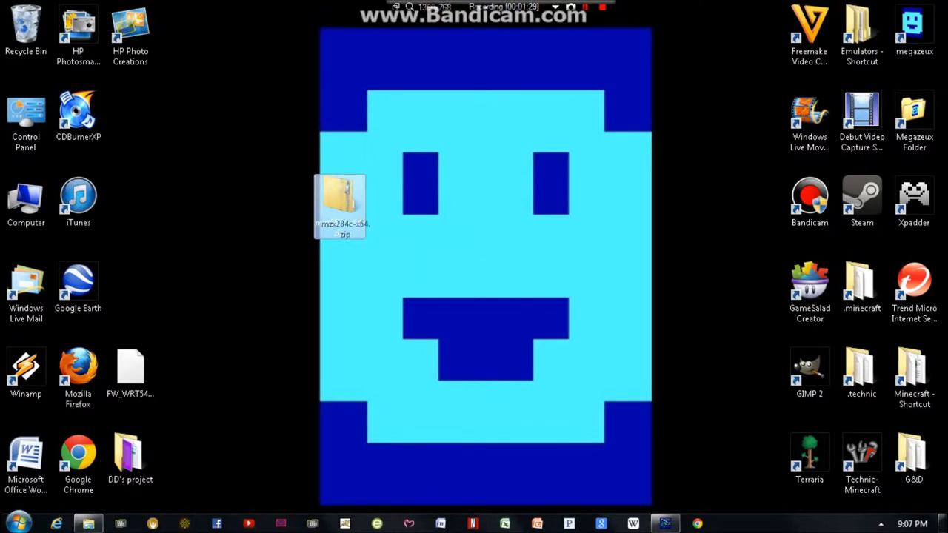
{"action": "left_click_drag", "start_coordinate": [339, 199], "coordinate": [708, 154]}
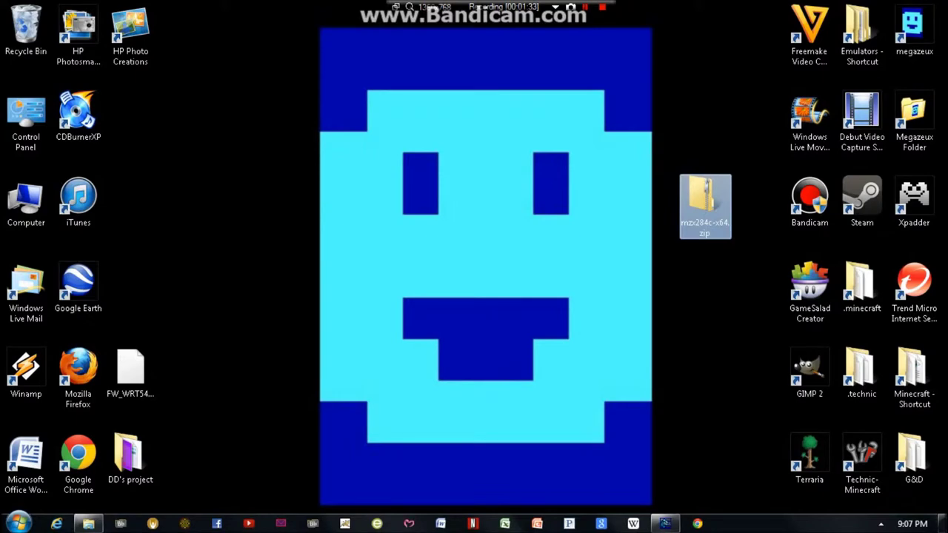
Extract mzx284c-x64.zip to the Desktop, then move the new folder to the right and open it.
{"action": "double_click", "coordinate": [705, 200]}
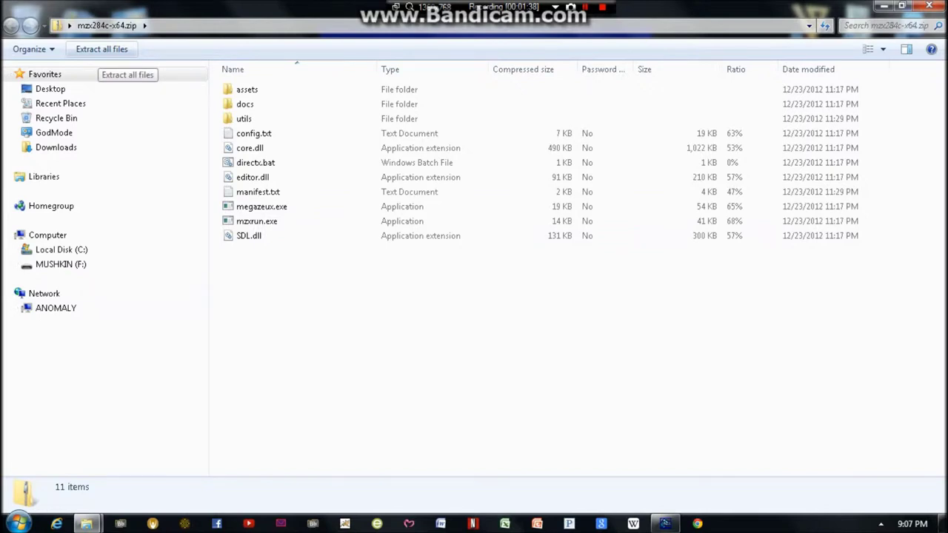
{"action": "left_click", "coordinate": [104, 50]}
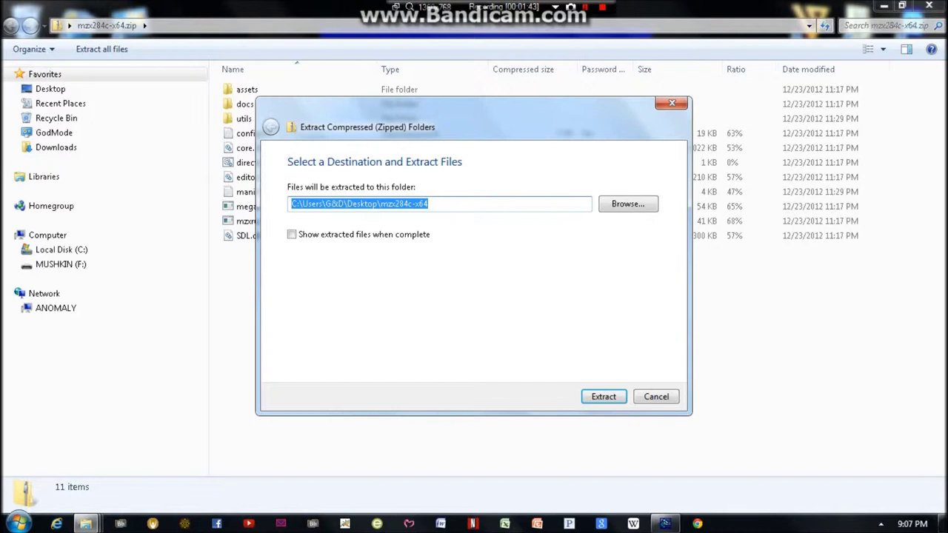
{"action": "key", "text": "Return"}
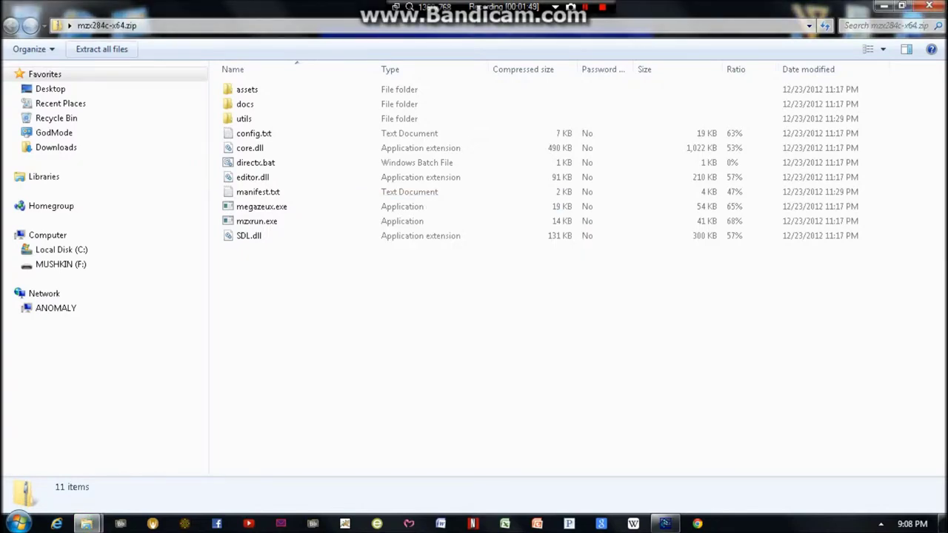
{"action": "left_click", "coordinate": [929, 6]}
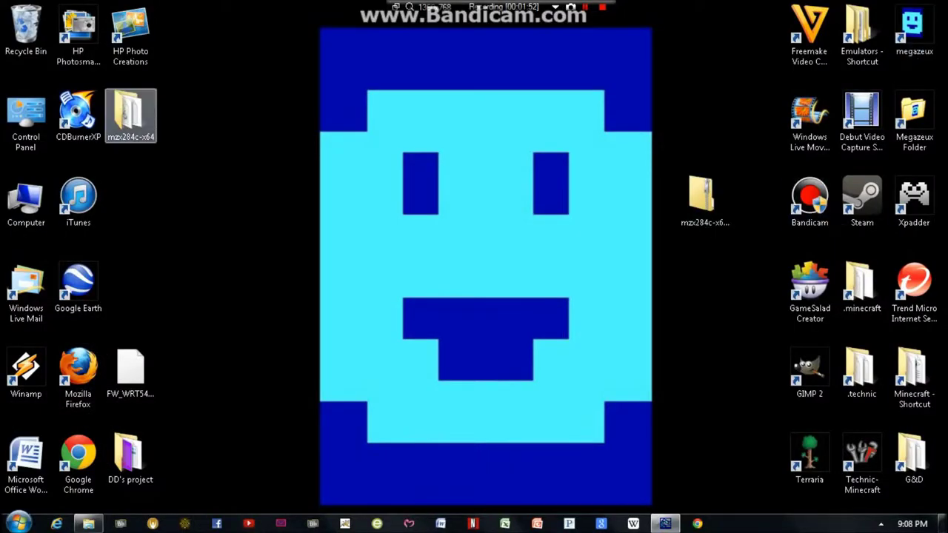
{"action": "left_click_drag", "start_coordinate": [130, 115], "coordinate": [757, 119]}
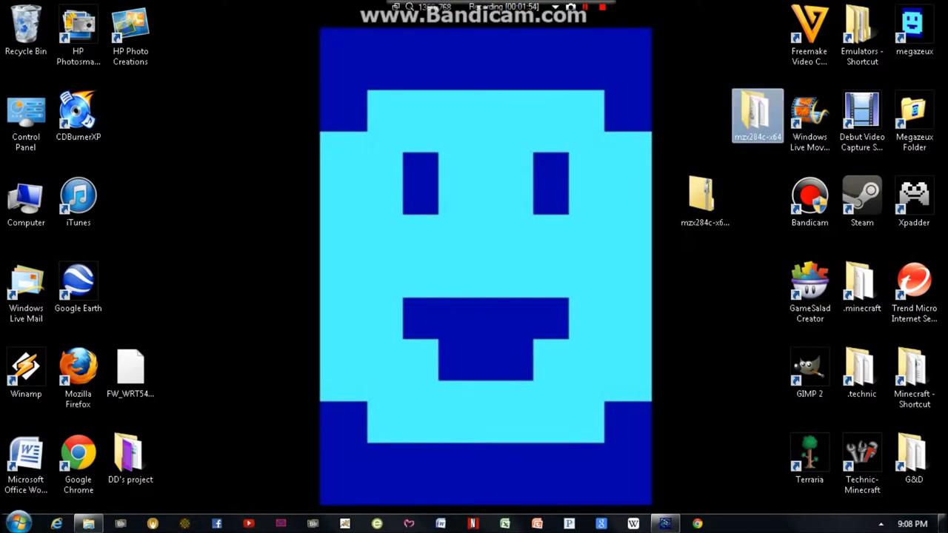
{"action": "double_click", "coordinate": [757, 119]}
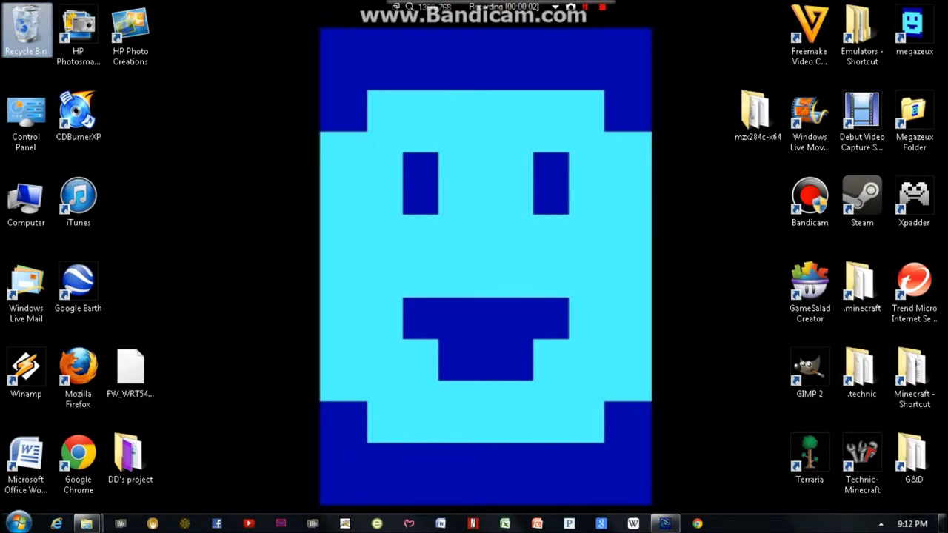
Return to the browser, go to the DigitalMZX home page, and browse games starting with T.
{"action": "left_click", "coordinate": [665, 523]}
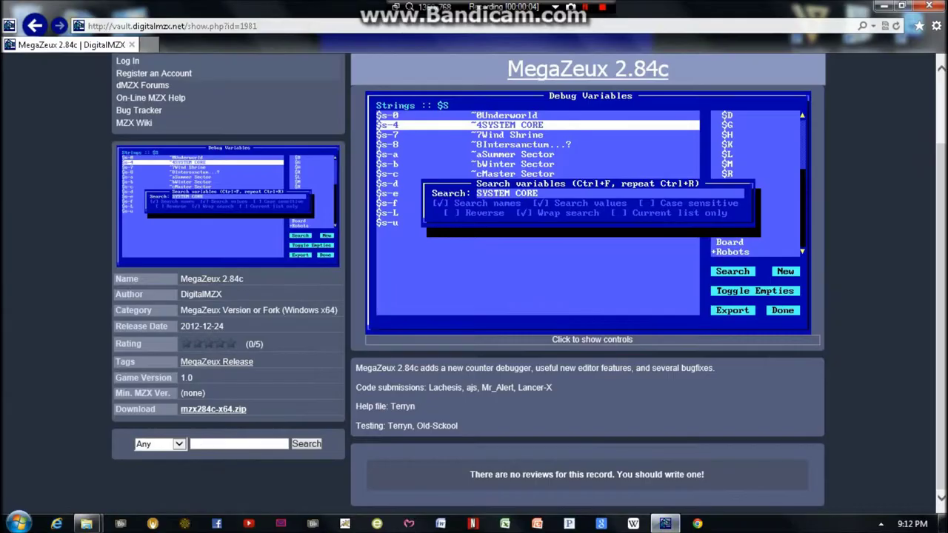
{"action": "scroll", "coordinate": [436, 245], "scroll_direction": "up", "scroll_amount": 2}
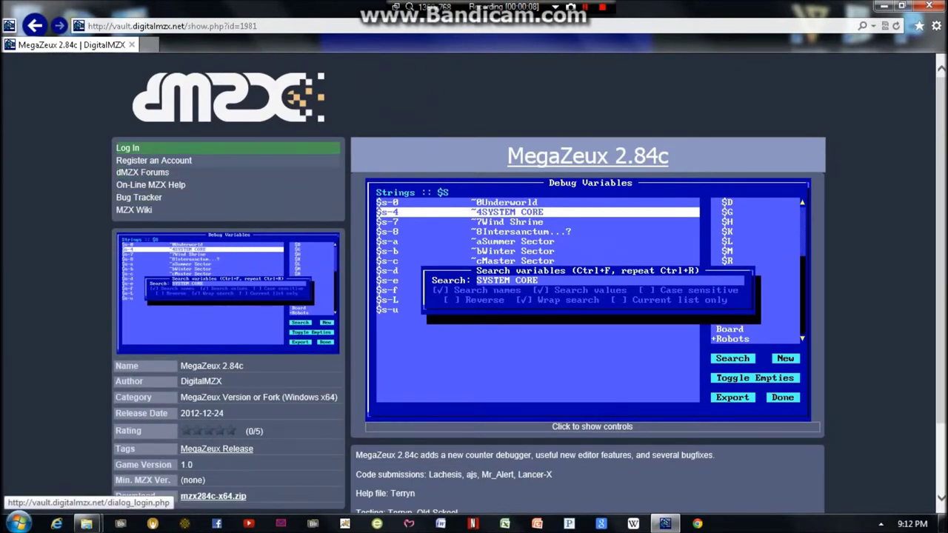
{"action": "left_click", "coordinate": [222, 100]}
{"action": "scroll", "coordinate": [474, 289], "scroll_direction": "down", "scroll_amount": 2}
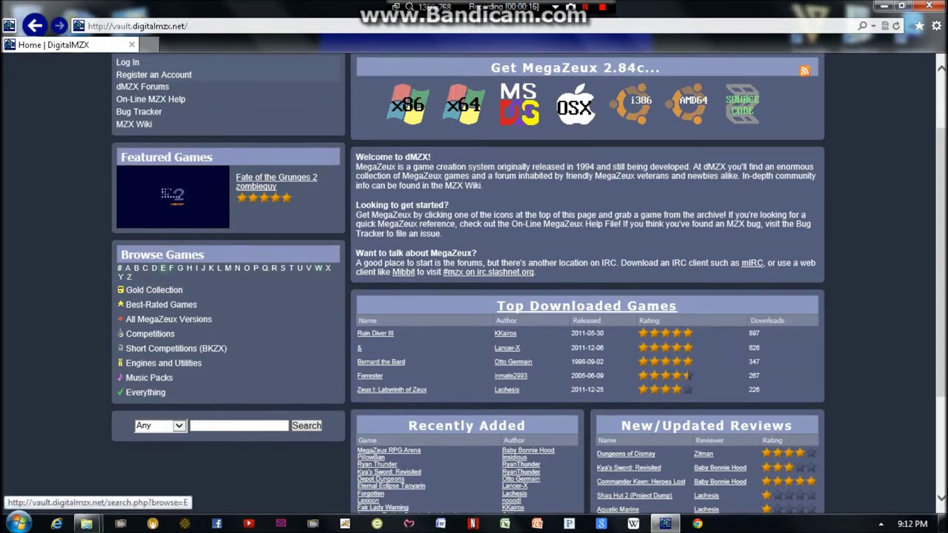
{"action": "scroll", "coordinate": [163, 268], "scroll_direction": "down", "scroll_amount": 1}
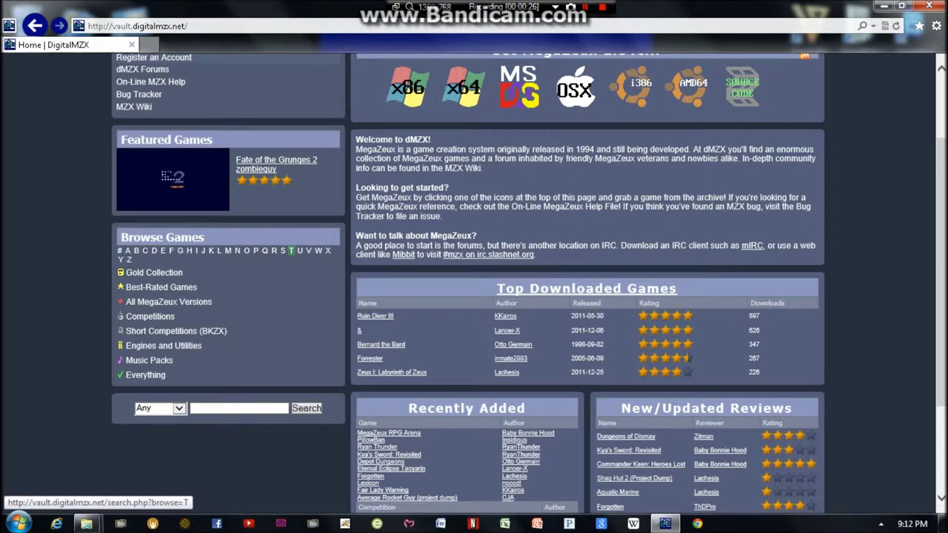
{"action": "left_click", "coordinate": [291, 251]}
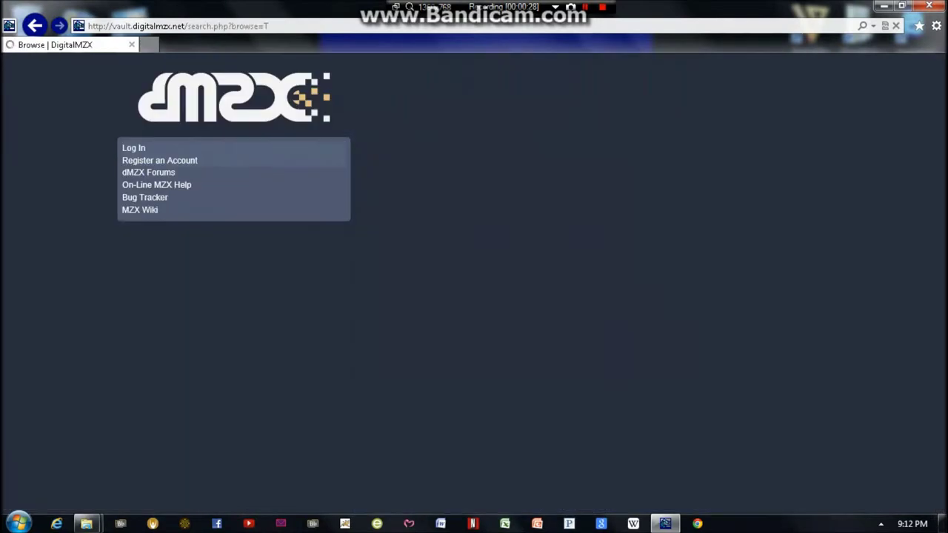
List games starting with M and open the MegaZeux Tutorial (version 2.02) game page.
{"action": "scroll", "coordinate": [503, 313], "scroll_direction": "down", "scroll_amount": 5}
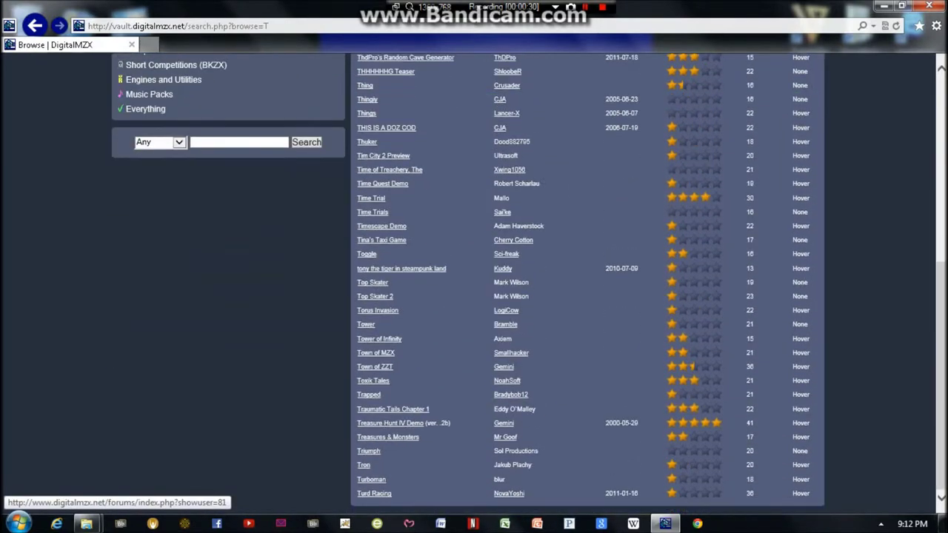
{"action": "scroll", "coordinate": [392, 409], "scroll_direction": "up", "scroll_amount": 5}
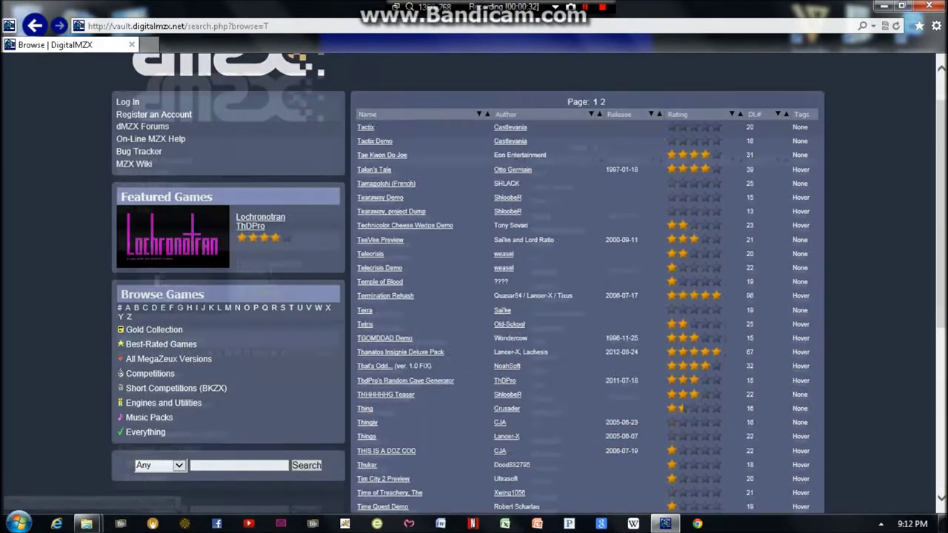
{"action": "left_click", "coordinate": [228, 354]}
{"action": "scroll", "coordinate": [444, 285], "scroll_direction": "down", "scroll_amount": 3}
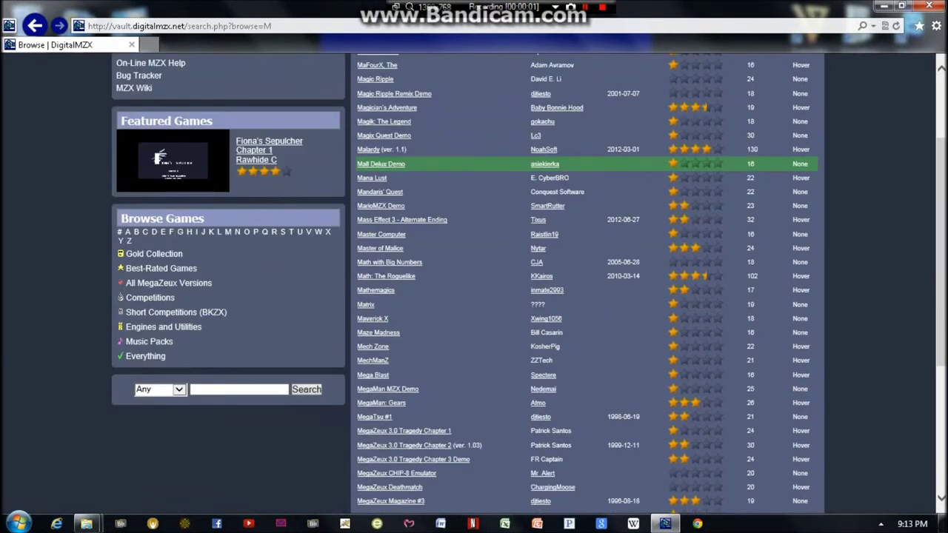
{"action": "scroll", "coordinate": [444, 285], "scroll_direction": "down", "scroll_amount": 2}
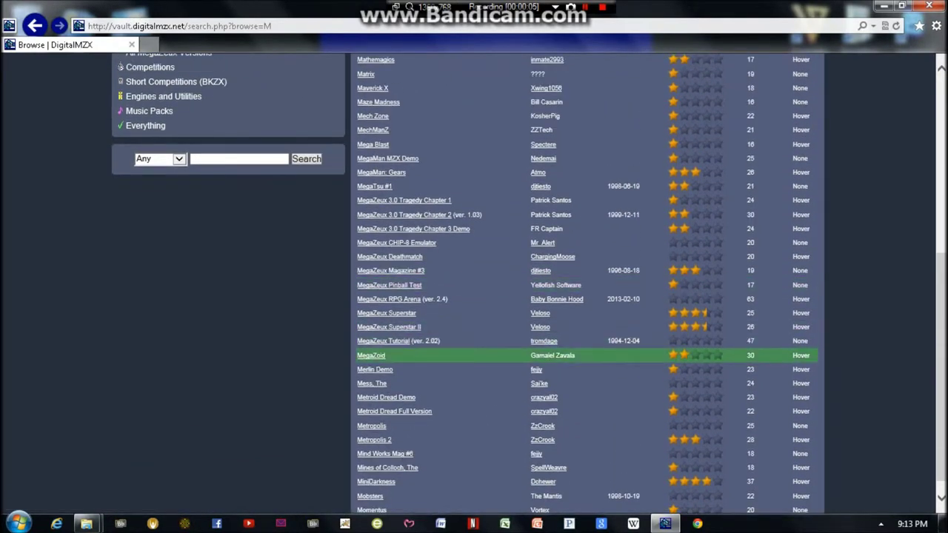
{"action": "scroll", "coordinate": [444, 341], "scroll_direction": "up", "scroll_amount": 2}
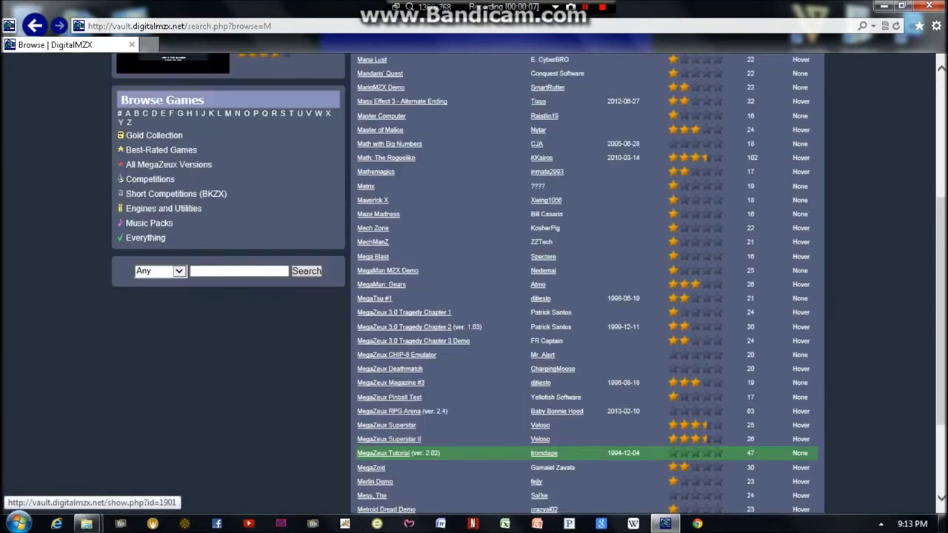
{"action": "left_click", "coordinate": [228, 152]}
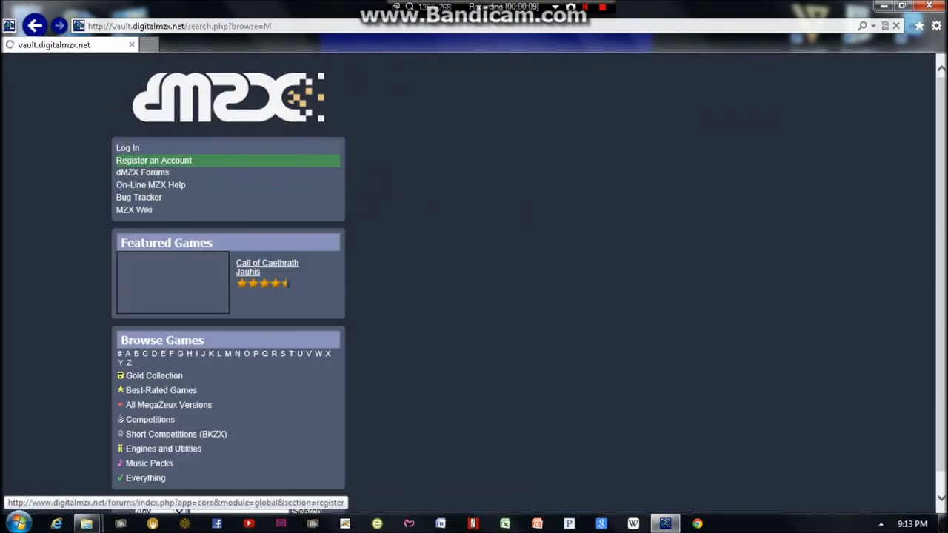
{"action": "scroll", "coordinate": [444, 433], "scroll_direction": "down", "scroll_amount": 5}
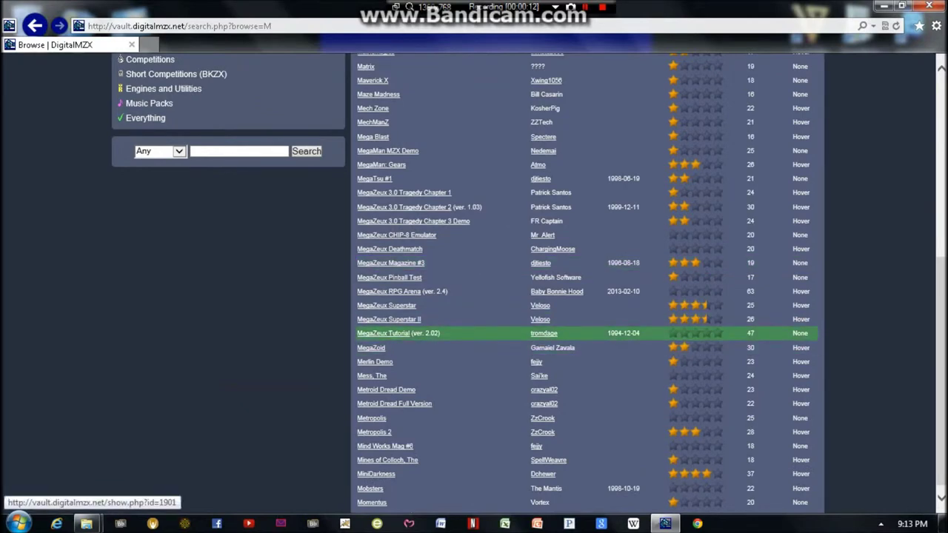
{"action": "left_click", "coordinate": [383, 333]}
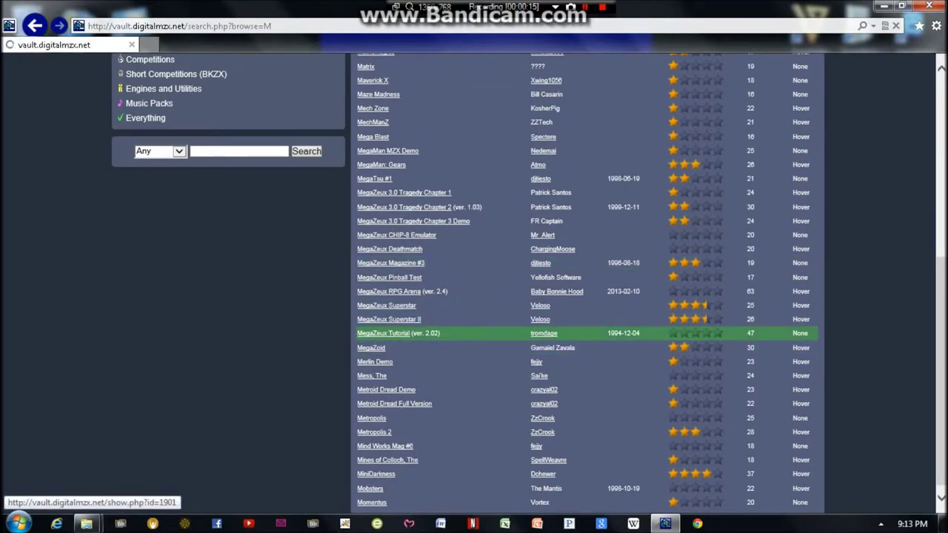
{"action": "scroll", "coordinate": [474, 296], "scroll_direction": "down", "scroll_amount": 1}
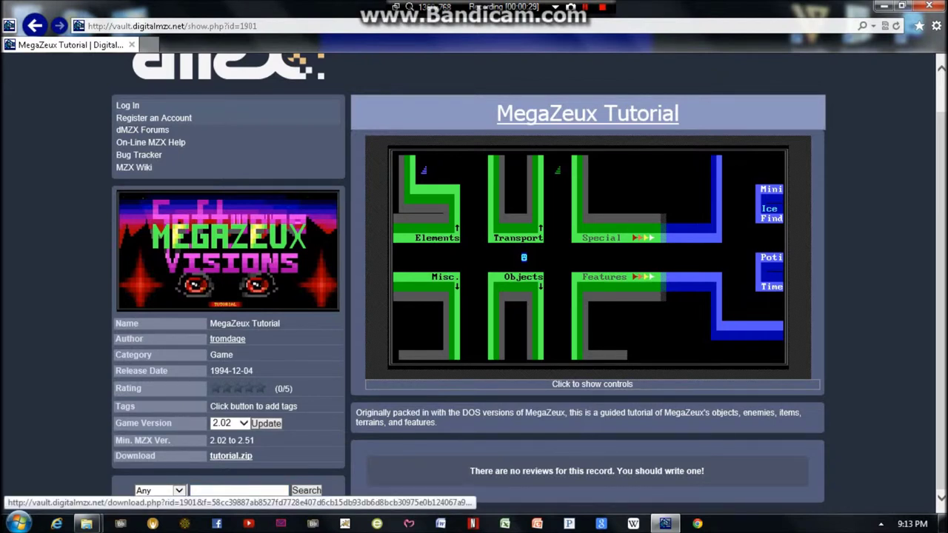
Save tutorial.zip into the mzx284c-x64 folder through the Save As dialog.
{"action": "left_click", "coordinate": [231, 455]}
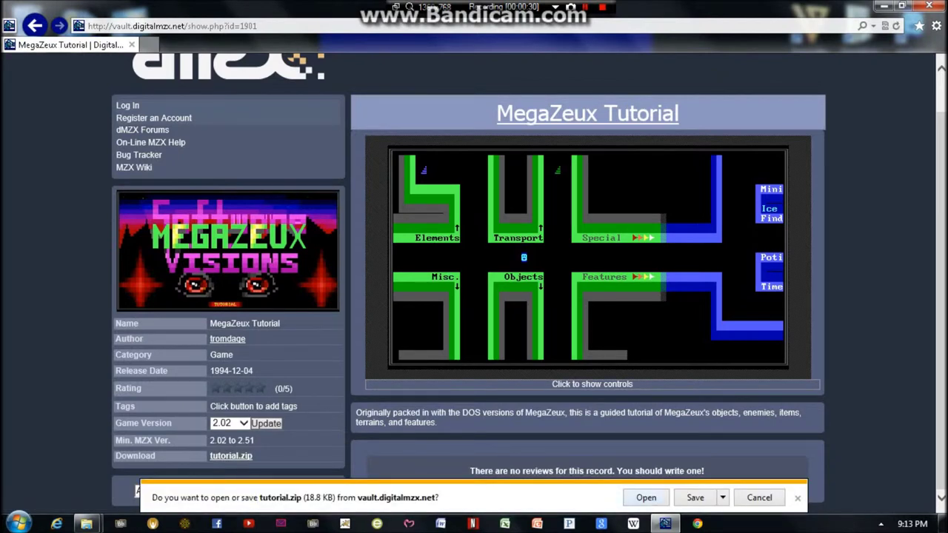
{"action": "left_click", "coordinate": [722, 497]}
{"action": "left_click", "coordinate": [722, 498]}
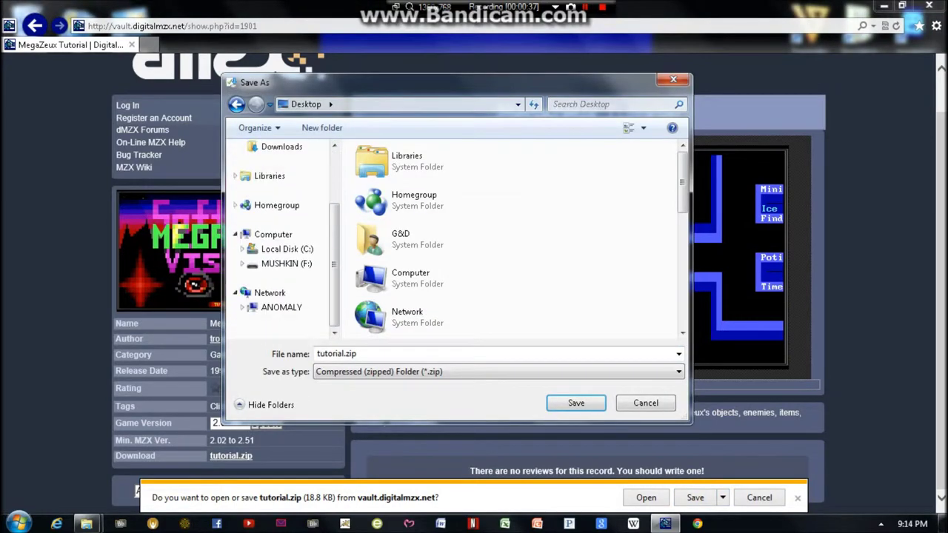
{"action": "scroll", "coordinate": [518, 237], "scroll_direction": "down", "scroll_amount": 10}
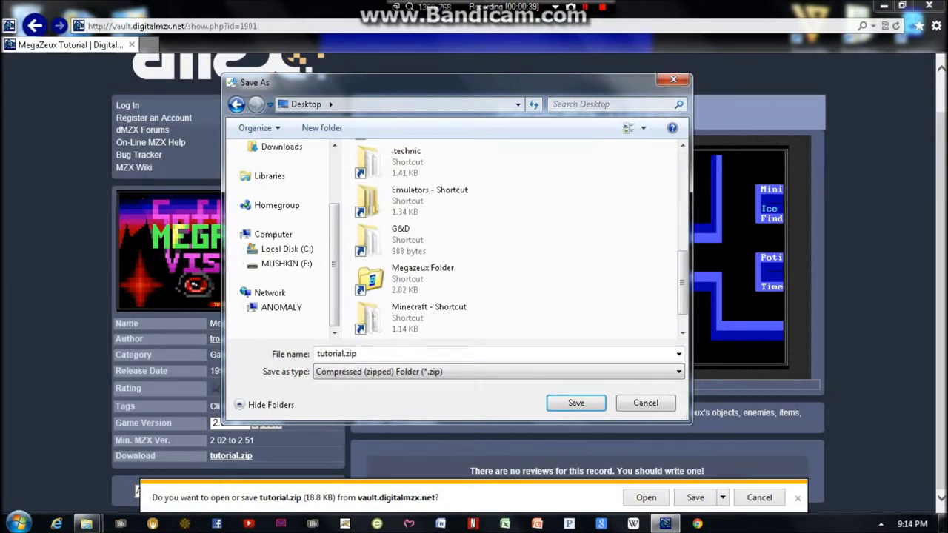
{"action": "scroll", "coordinate": [518, 236], "scroll_direction": "down", "scroll_amount": 1}
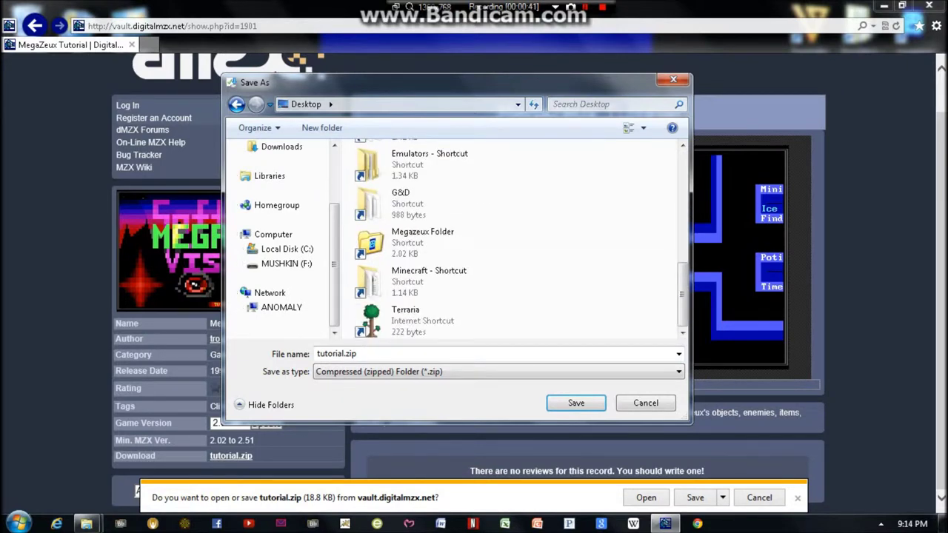
{"action": "scroll", "coordinate": [519, 237], "scroll_direction": "up", "scroll_amount": 3}
{"action": "left_click", "coordinate": [415, 195]}
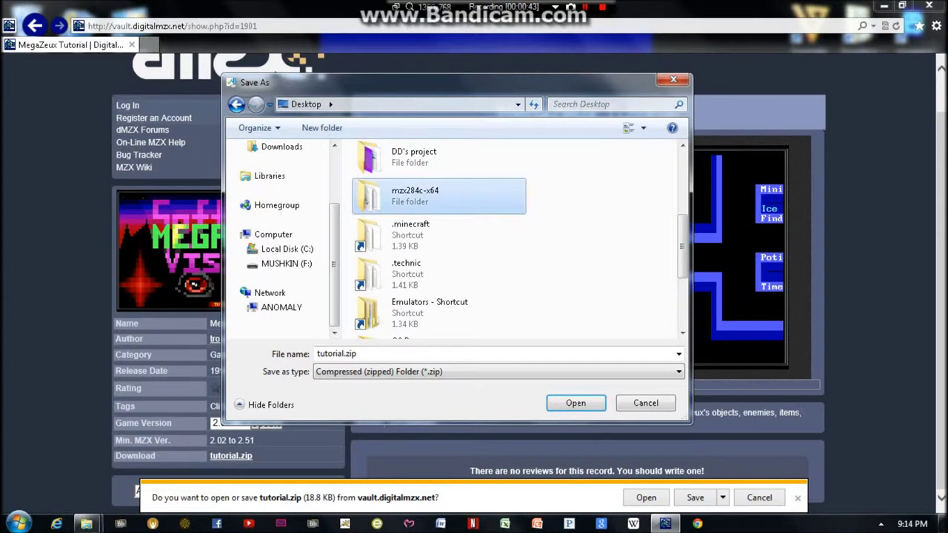
{"action": "double_click", "coordinate": [415, 195]}
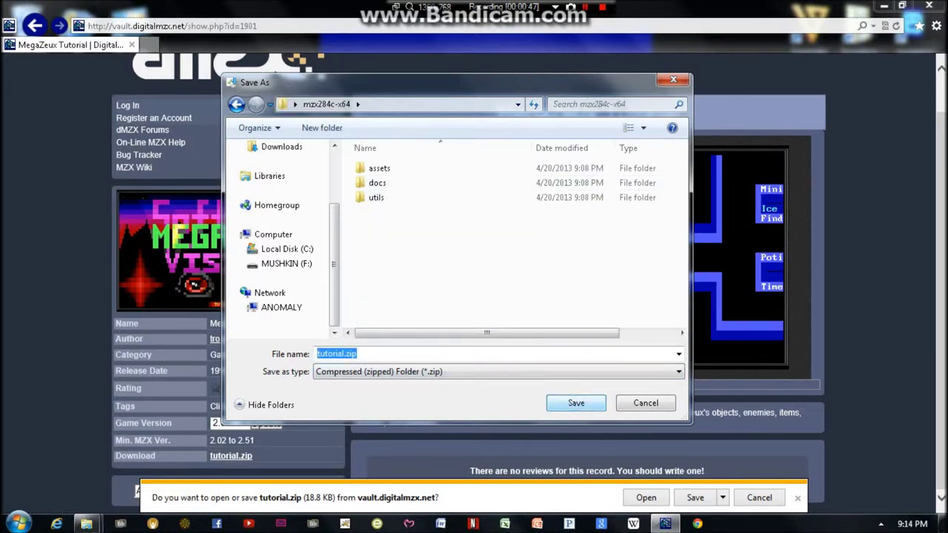
{"action": "key", "text": "Return"}
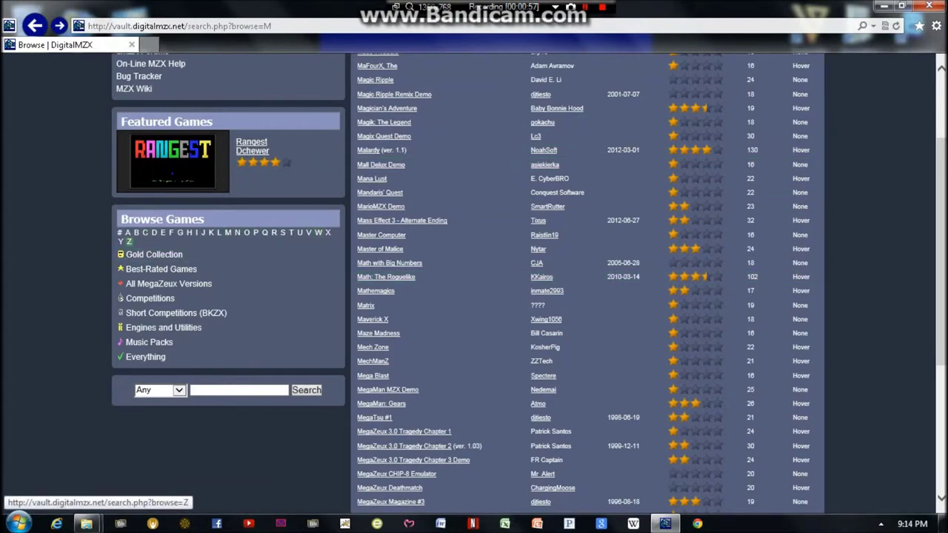
List games starting with Z and open the Zeux 2: Caverns of Zeux page.
{"action": "left_click", "coordinate": [128, 241]}
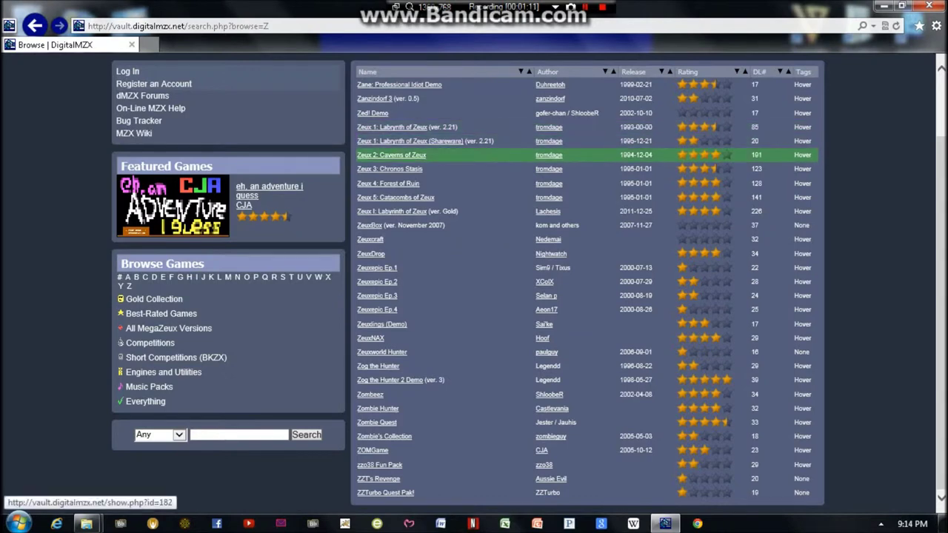
{"action": "left_click", "coordinate": [391, 155]}
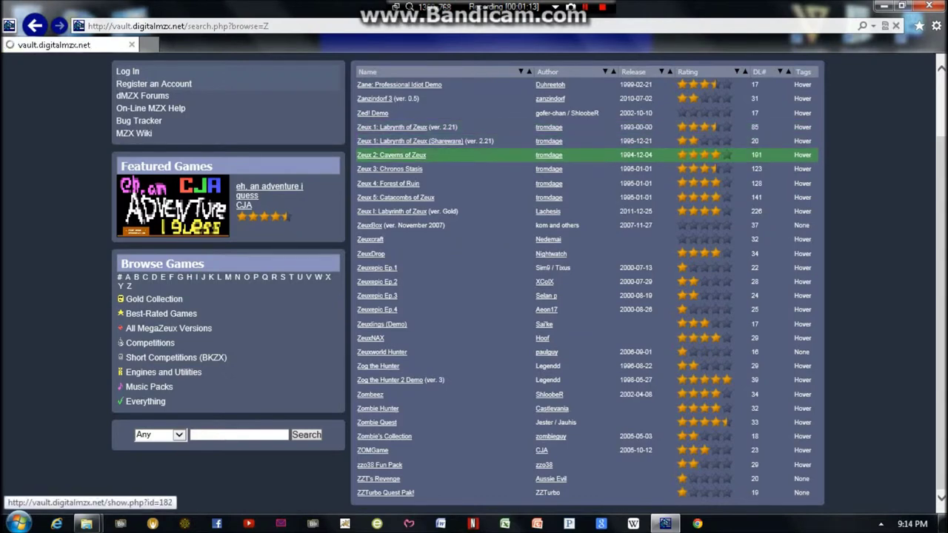
{"action": "scroll", "coordinate": [574, 297], "scroll_direction": "down", "scroll_amount": 1}
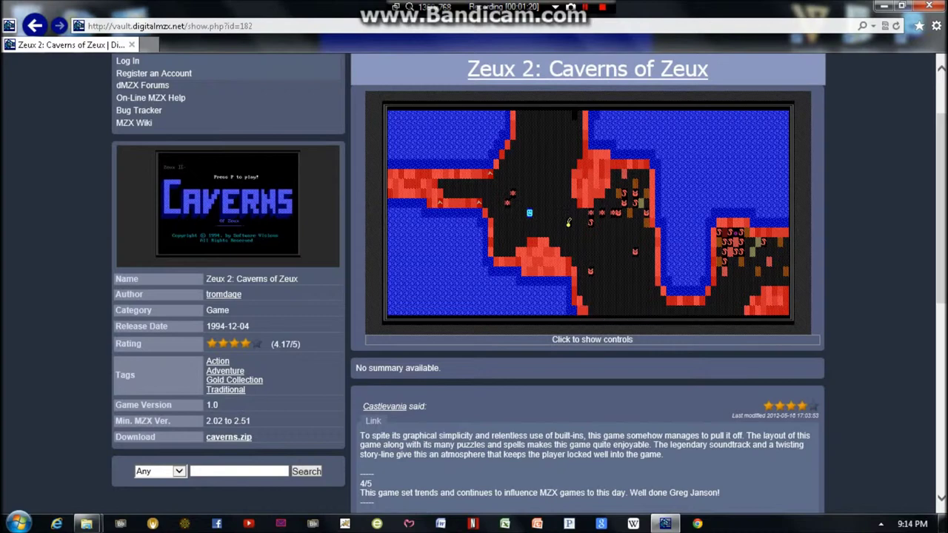
Find the caverns.zip link on the Caverns of Zeux page and save the archive into mzx284c-x64.
{"action": "scroll", "coordinate": [574, 296], "scroll_direction": "down", "scroll_amount": 1}
{"action": "scroll", "coordinate": [573, 297], "scroll_direction": "up", "scroll_amount": 2}
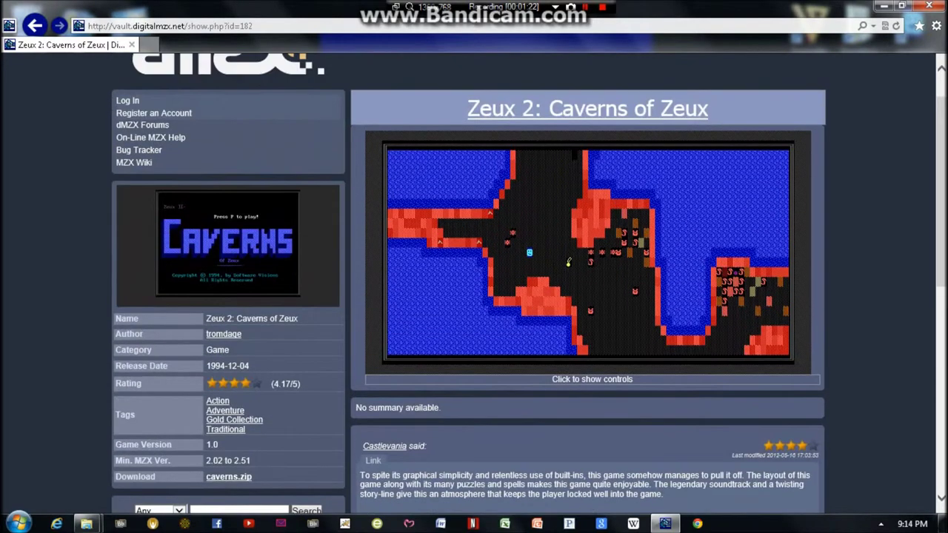
{"action": "scroll", "coordinate": [573, 296], "scroll_direction": "down", "scroll_amount": 2}
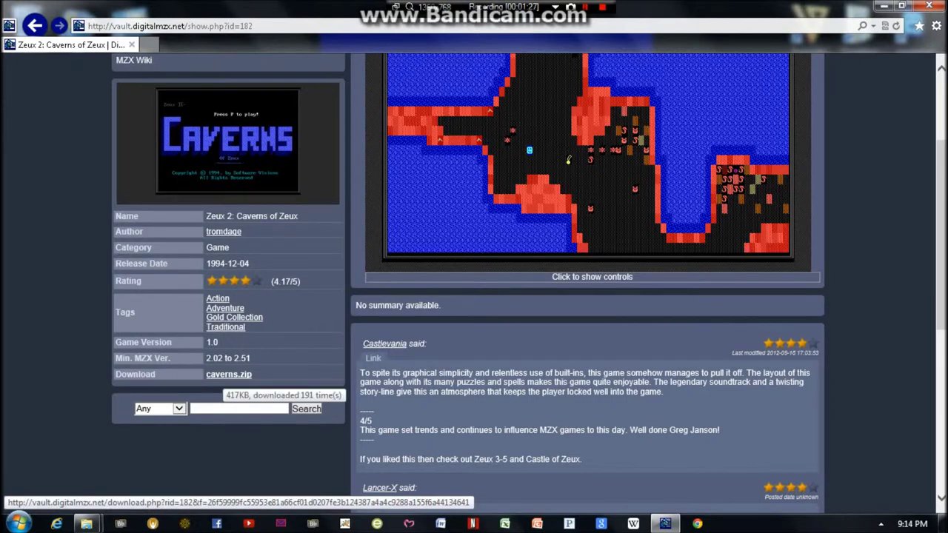
{"action": "scroll", "coordinate": [528, 283], "scroll_direction": "down", "scroll_amount": 1}
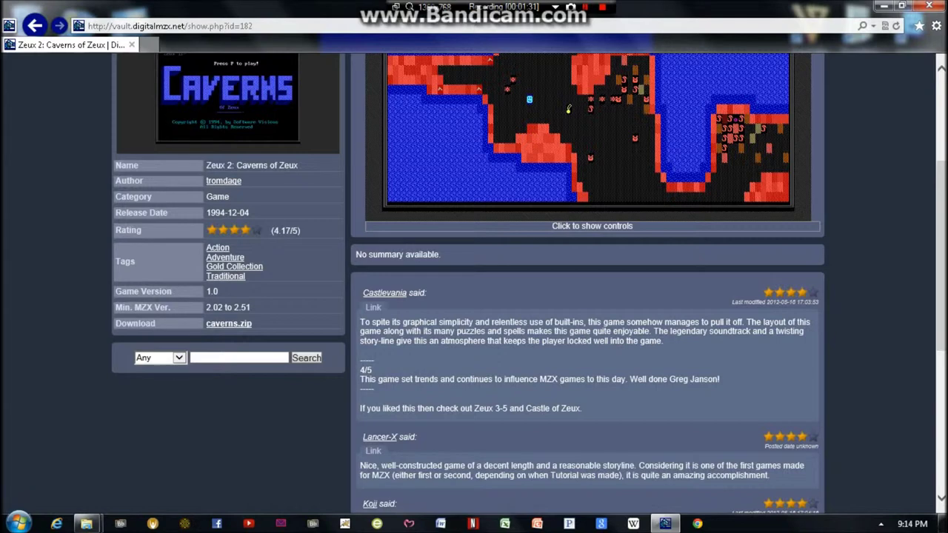
{"action": "scroll", "coordinate": [237, 230], "scroll_direction": "down", "scroll_amount": 2}
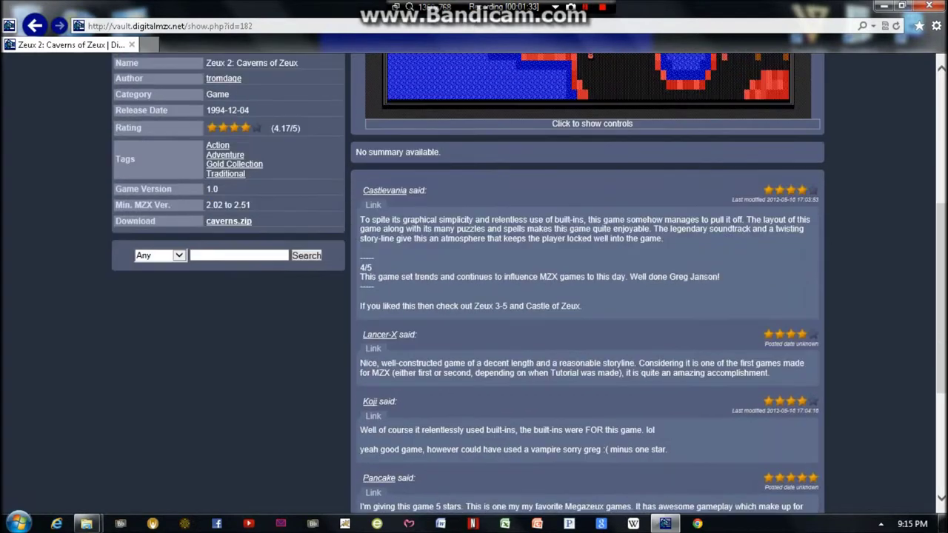
{"action": "scroll", "coordinate": [528, 282], "scroll_direction": "down", "scroll_amount": 3}
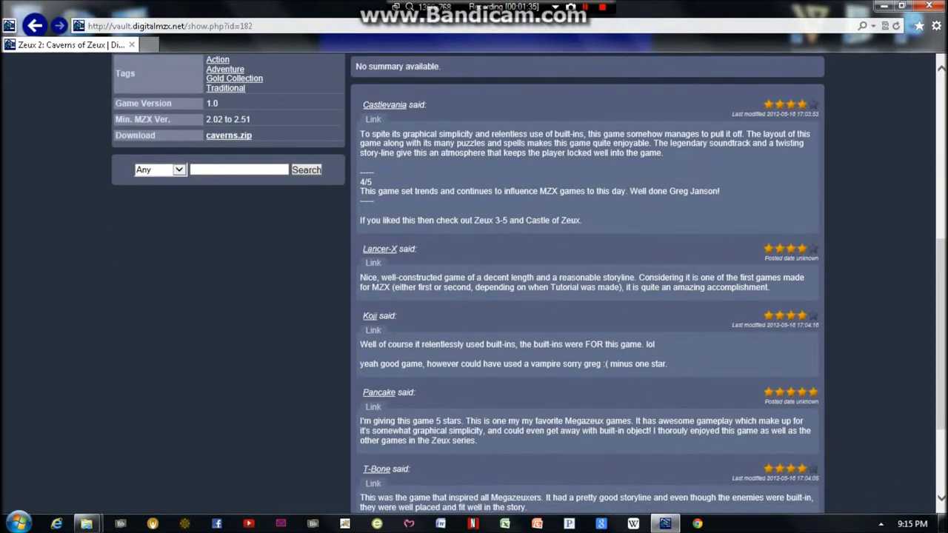
{"action": "scroll", "coordinate": [528, 282], "scroll_direction": "down", "scroll_amount": 2}
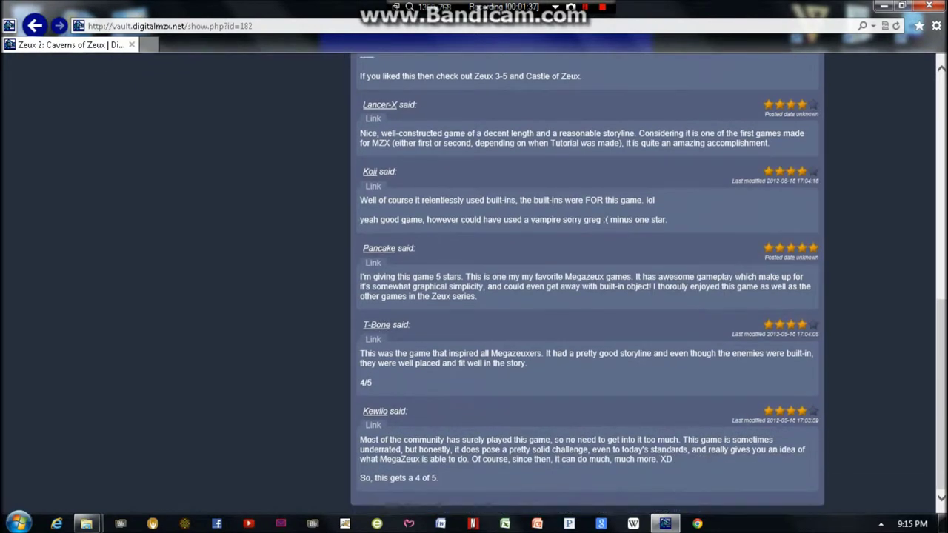
{"action": "scroll", "coordinate": [528, 282], "scroll_direction": "up", "scroll_amount": 8}
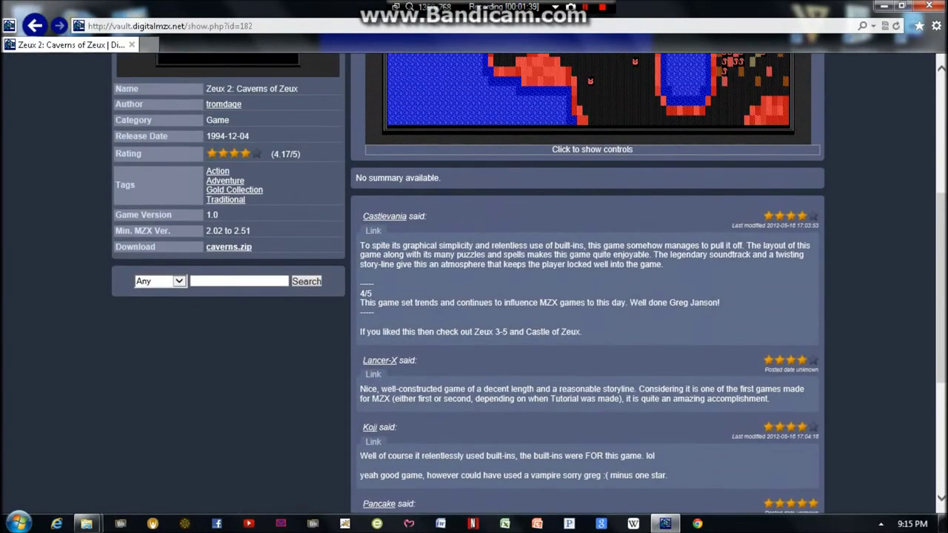
{"action": "scroll", "coordinate": [529, 282], "scroll_direction": "up", "scroll_amount": 3}
{"action": "scroll", "coordinate": [528, 282], "scroll_direction": "down", "scroll_amount": 9}
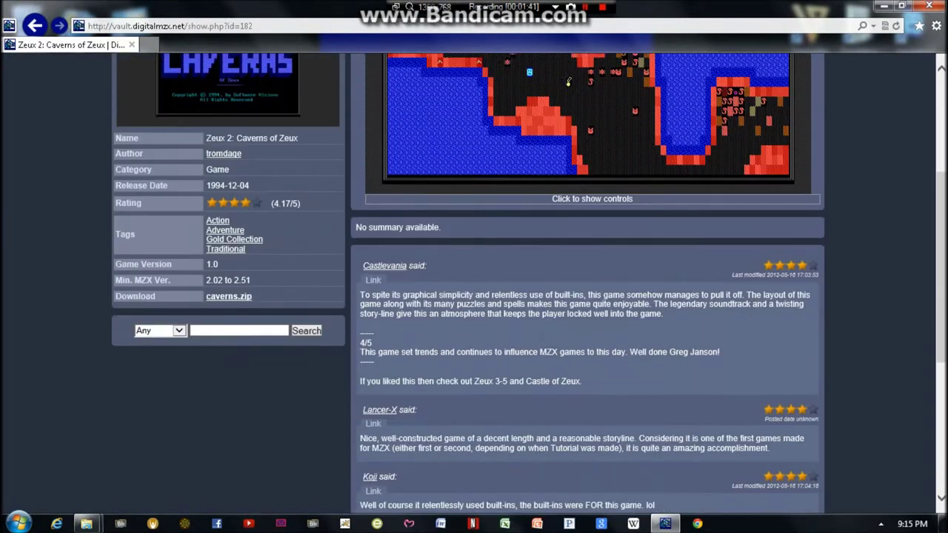
{"action": "scroll", "coordinate": [529, 282], "scroll_direction": "down", "scroll_amount": 2}
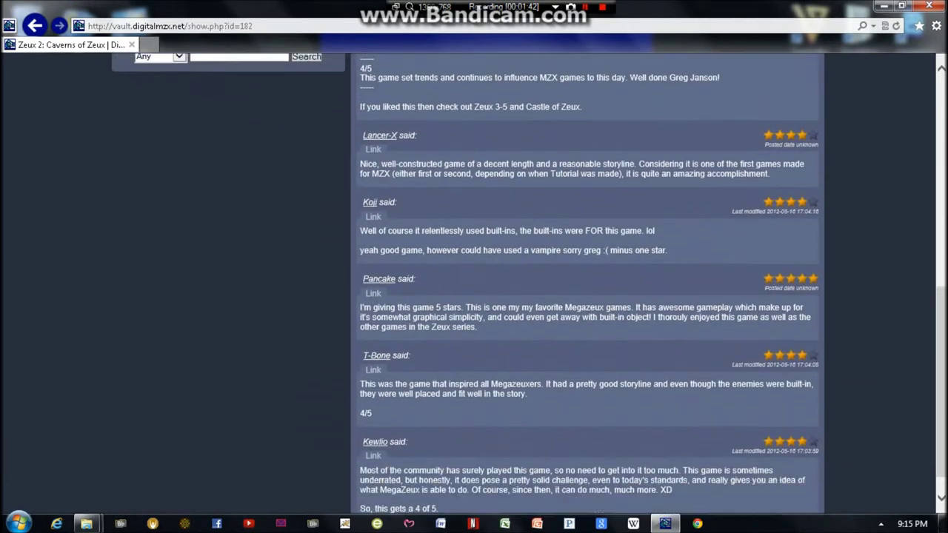
{"action": "scroll", "coordinate": [529, 282], "scroll_direction": "up", "scroll_amount": 6}
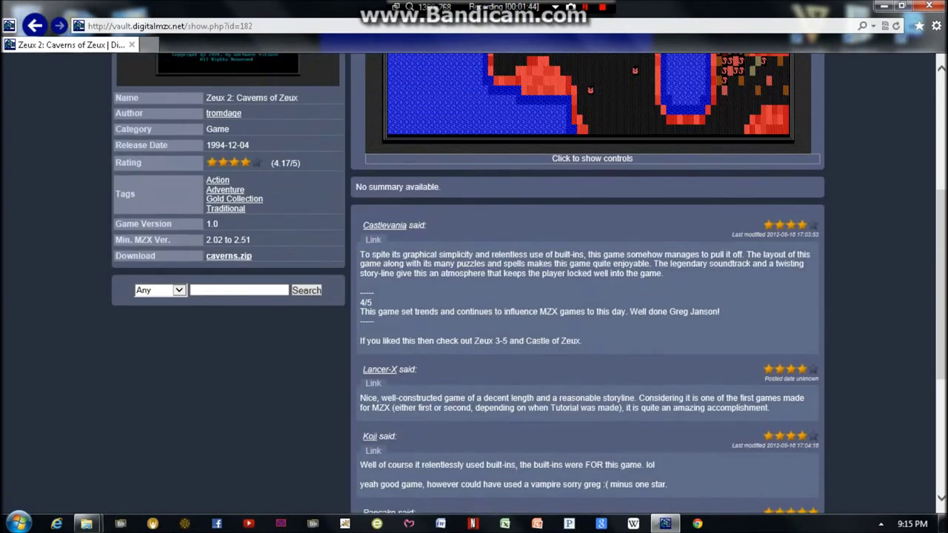
{"action": "scroll", "coordinate": [529, 282], "scroll_direction": "up", "scroll_amount": 2}
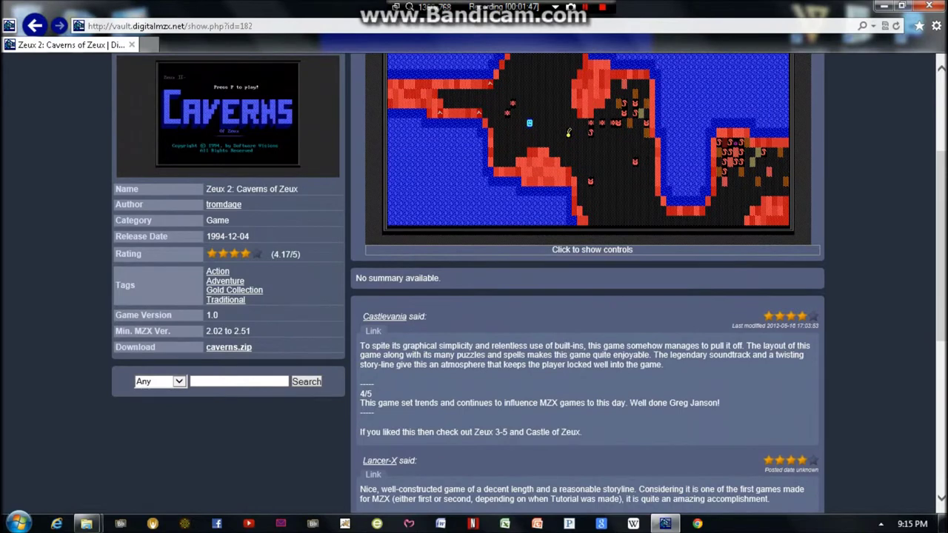
{"action": "scroll", "coordinate": [529, 282], "scroll_direction": "up", "scroll_amount": 2}
{"action": "scroll", "coordinate": [529, 282], "scroll_direction": "down", "scroll_amount": 4}
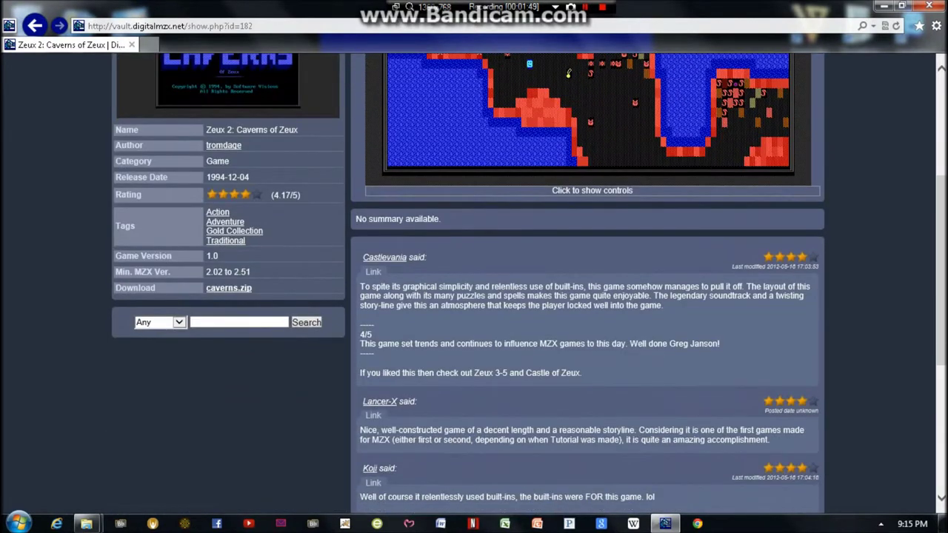
{"action": "mouse_move", "coordinate": [244, 195]}
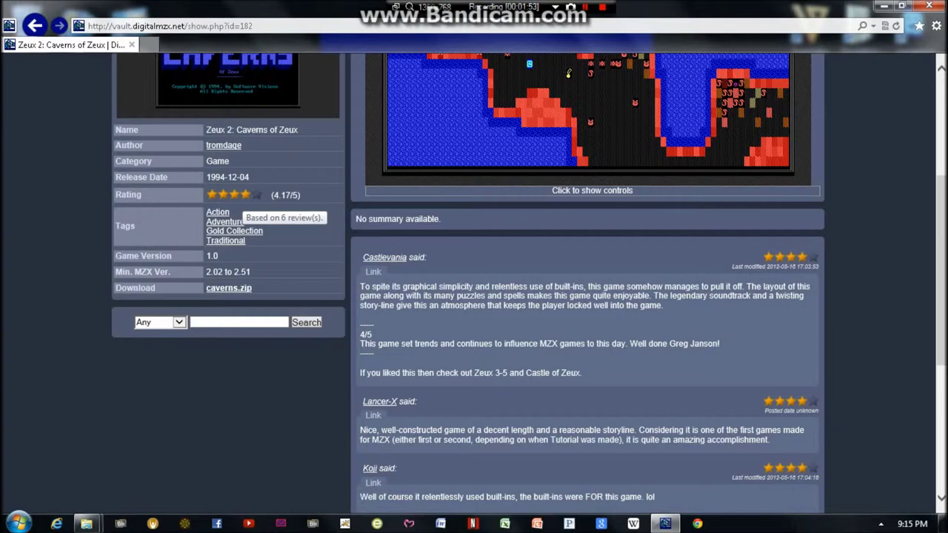
{"action": "scroll", "coordinate": [474, 281], "scroll_direction": "up", "scroll_amount": 1}
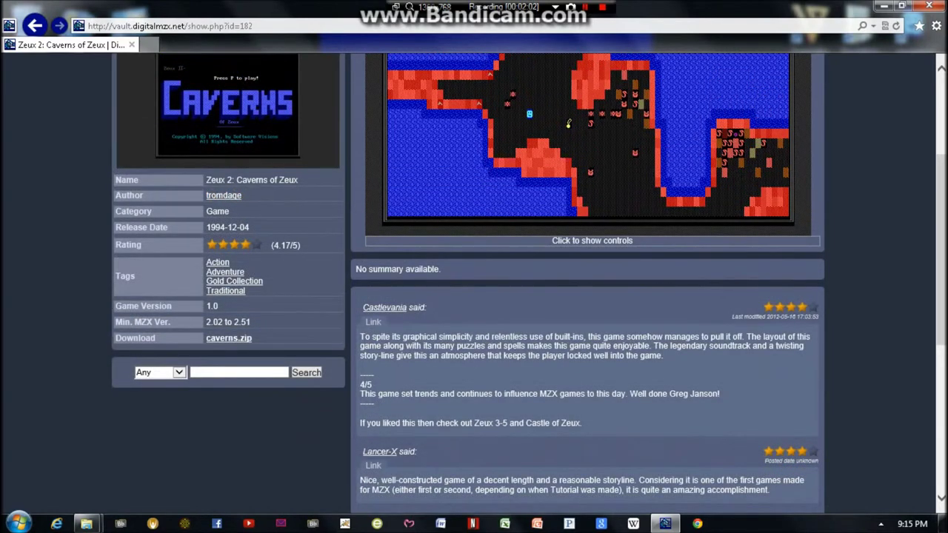
{"action": "left_click", "coordinate": [229, 337]}
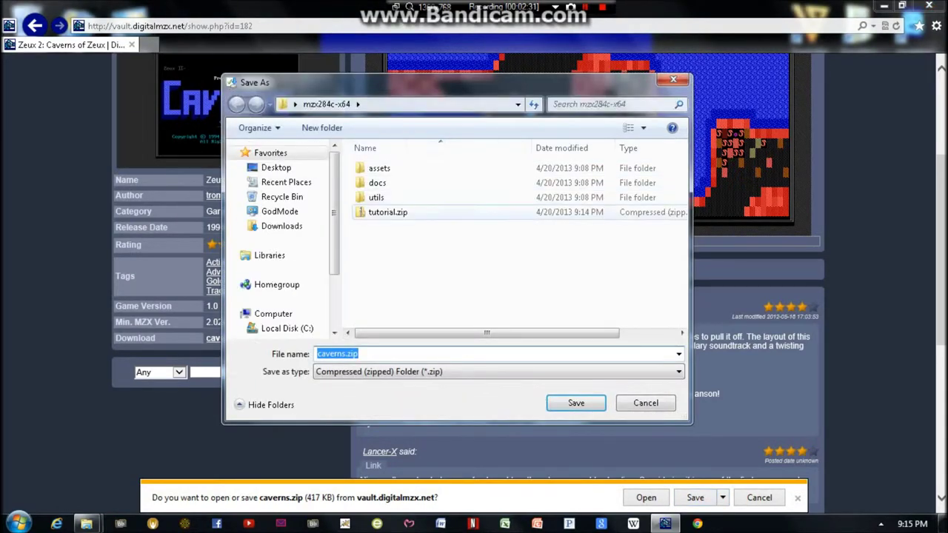
{"action": "key", "text": "Return"}
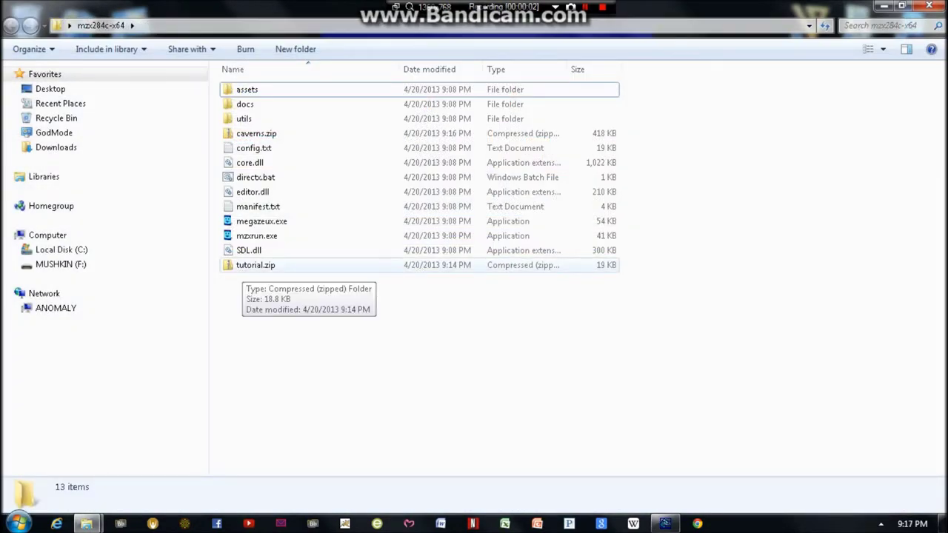
Extract tutorial.zip into a tutorial folder inside mzx284c-x64, then return to mzx284c-x64.
{"action": "double_click", "coordinate": [255, 265]}
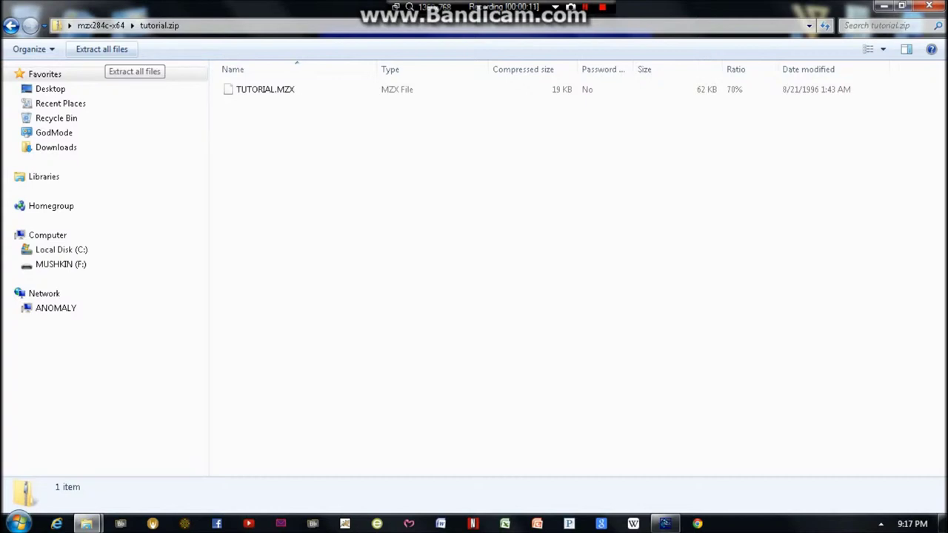
{"action": "left_click", "coordinate": [101, 49]}
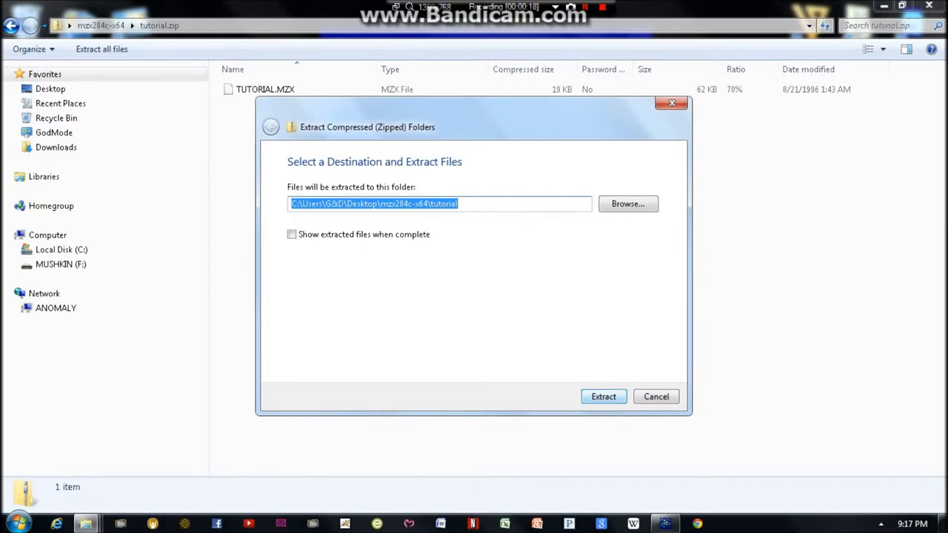
{"action": "key", "text": "Return"}
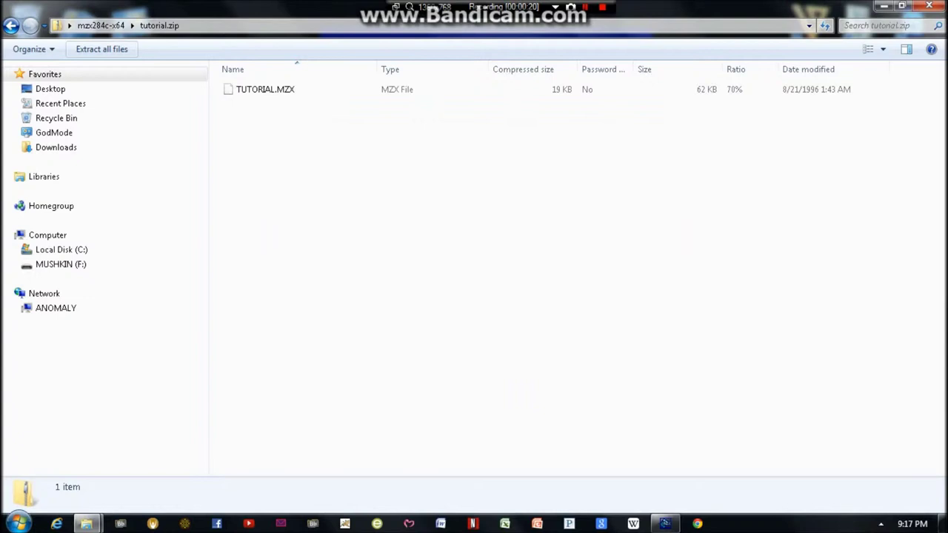
{"action": "key", "text": "BackSpace"}
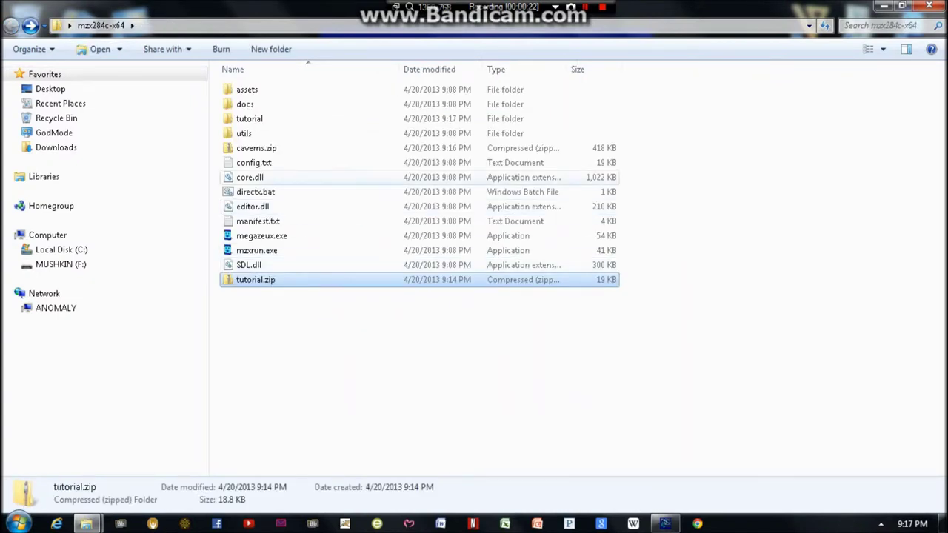
Extract caverns.zip into a new caverns folder, then go back to mzx284c-x64.
{"action": "double_click", "coordinate": [256, 148]}
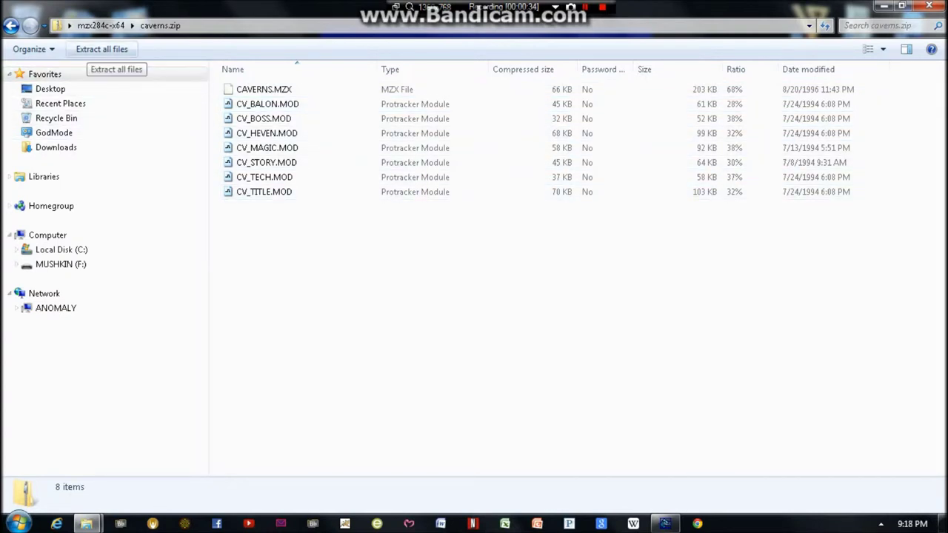
{"action": "left_click", "coordinate": [100, 49]}
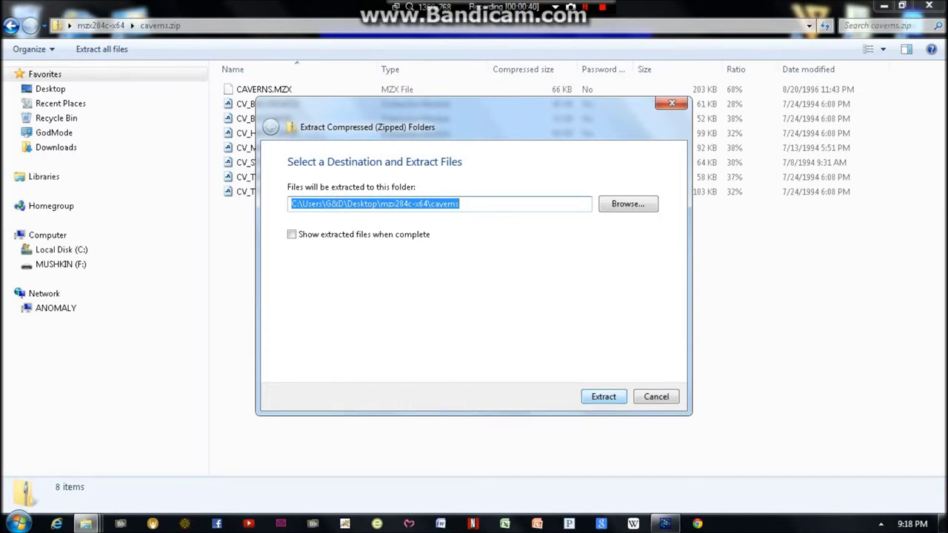
{"action": "key", "text": "Return"}
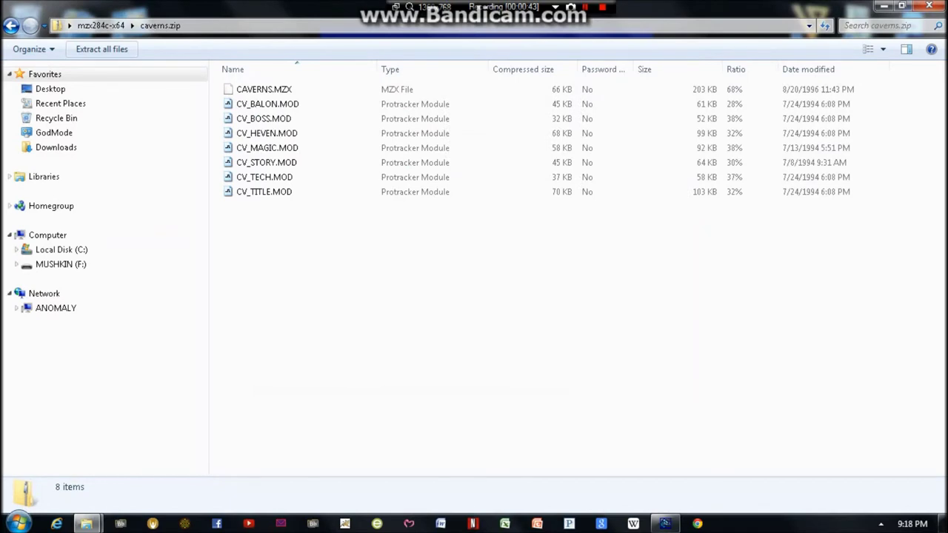
{"action": "key", "text": "BackSpace"}
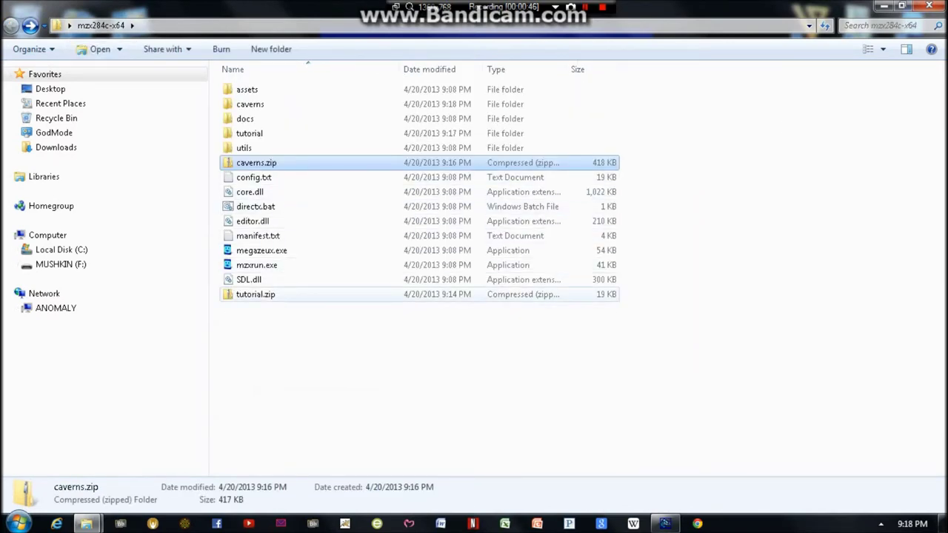
Delete both caverns.zip and tutorial.zip to the Recycle Bin.
{"action": "left_click", "coordinate": [256, 294], "text": "ctrl"}
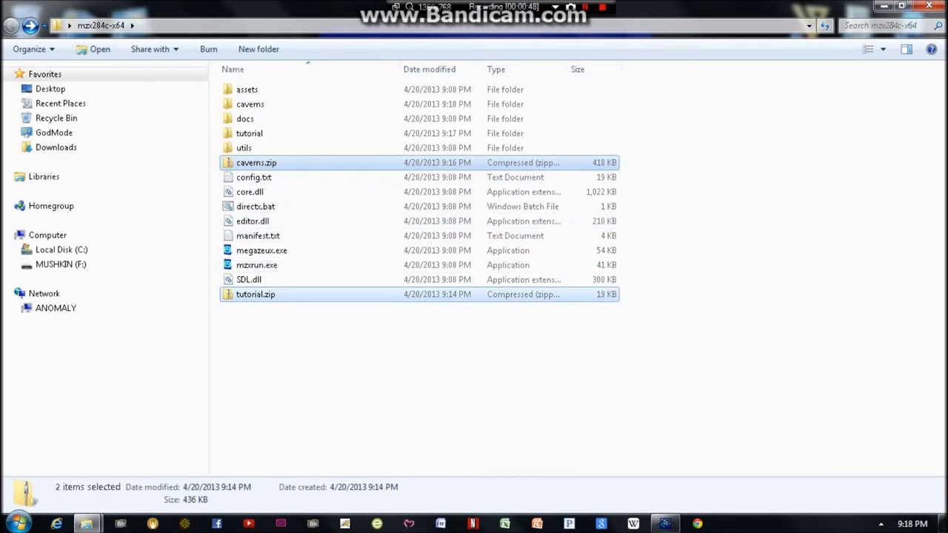
{"action": "right_click", "coordinate": [253, 161]}
{"action": "left_click", "coordinate": [285, 376]}
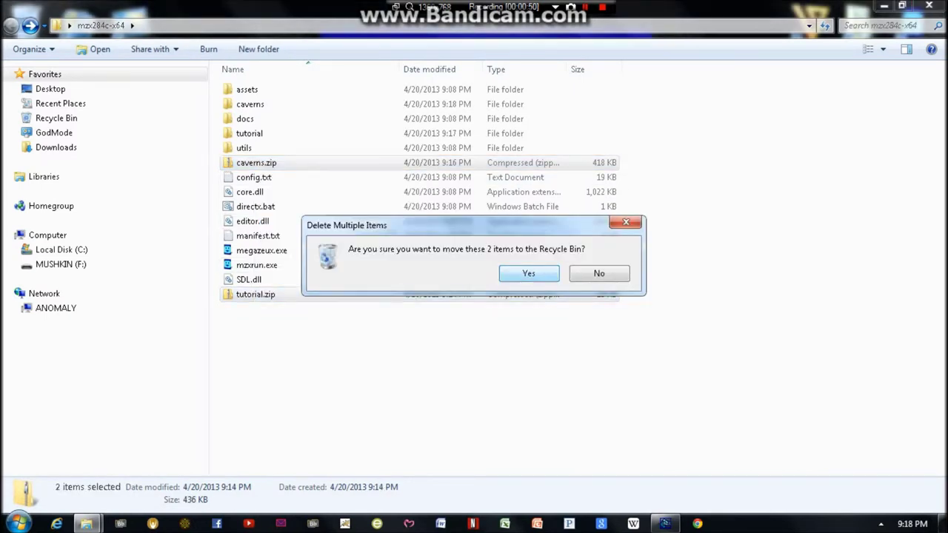
{"action": "left_click", "coordinate": [528, 274]}
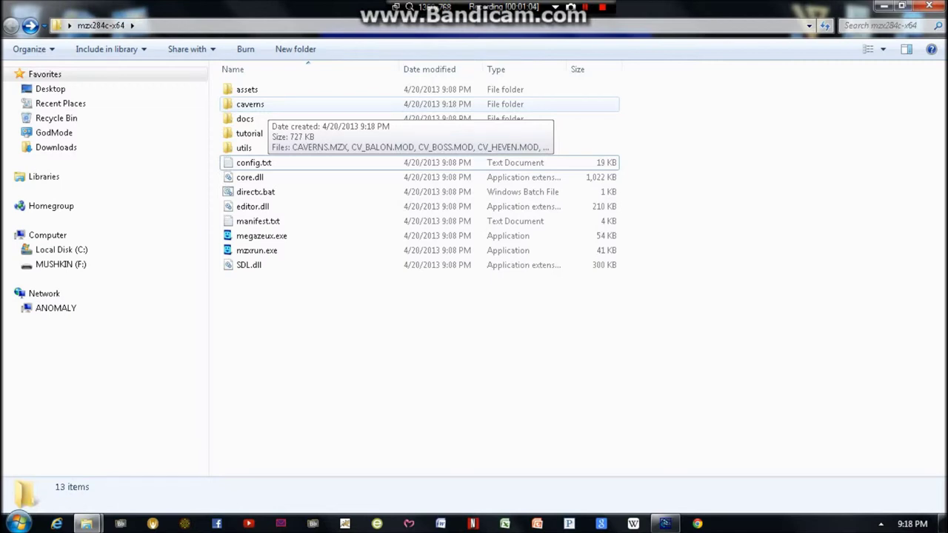
{"action": "double_click", "coordinate": [250, 104]}
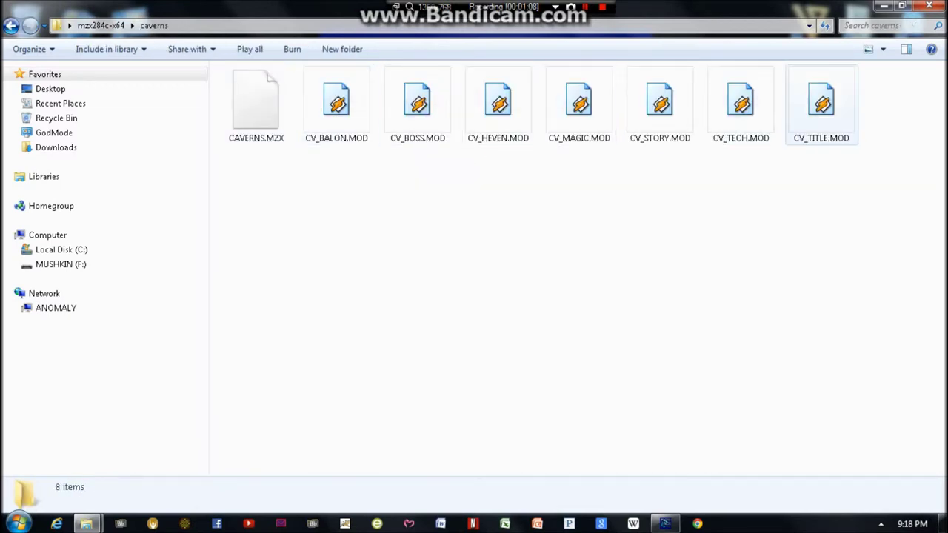
{"action": "key", "text": "BackSpace"}
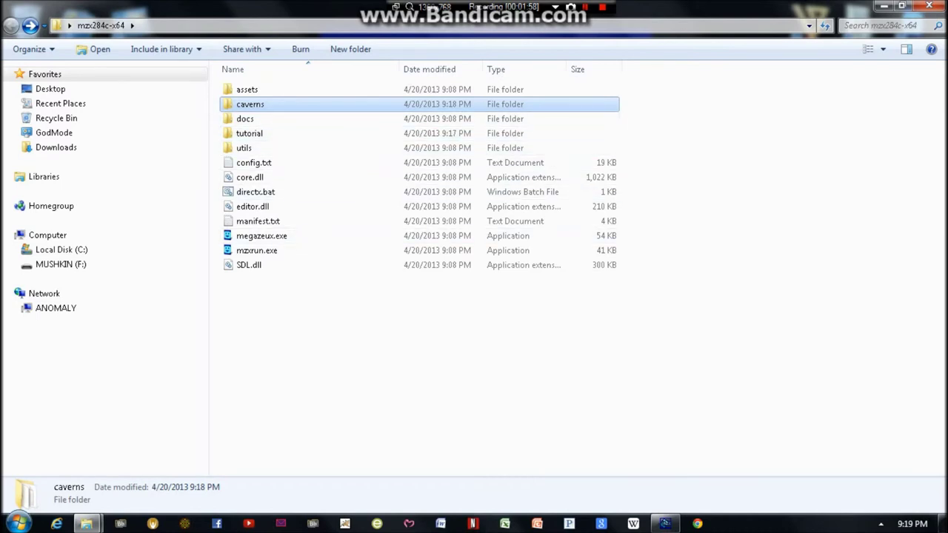
Create a new folder named 'Game' and move the caverns folder into it.
{"action": "right_click", "coordinate": [287, 304]}
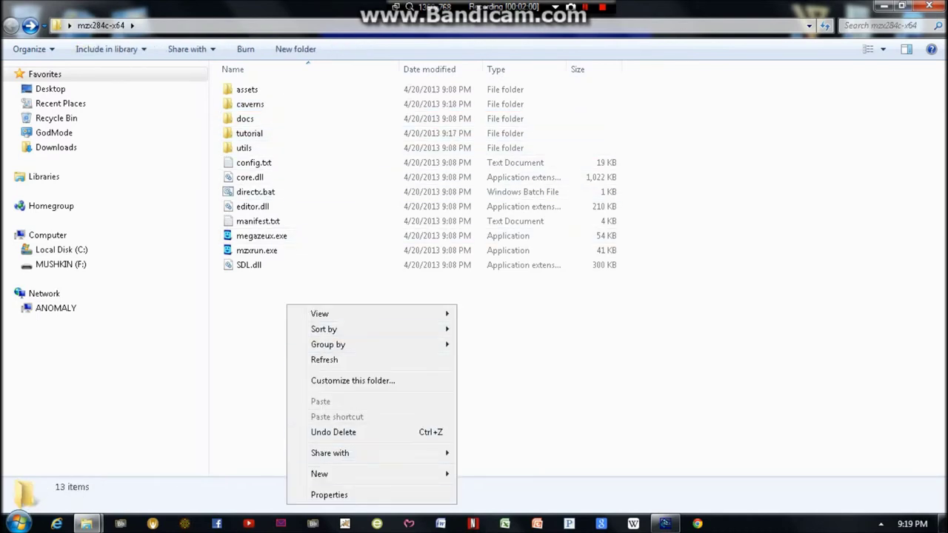
{"action": "mouse_move", "coordinate": [325, 474]}
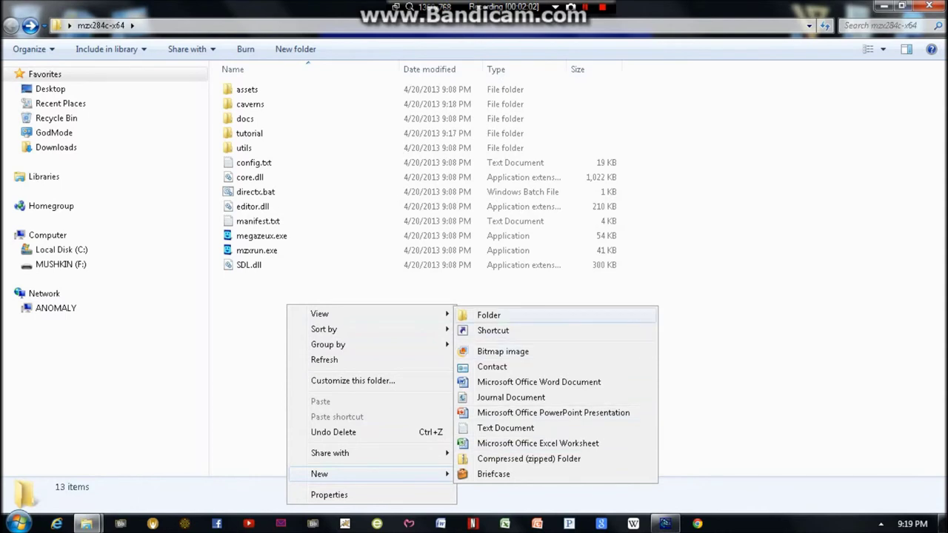
{"action": "left_click", "coordinate": [489, 315]}
{"action": "type", "text": "Game"}
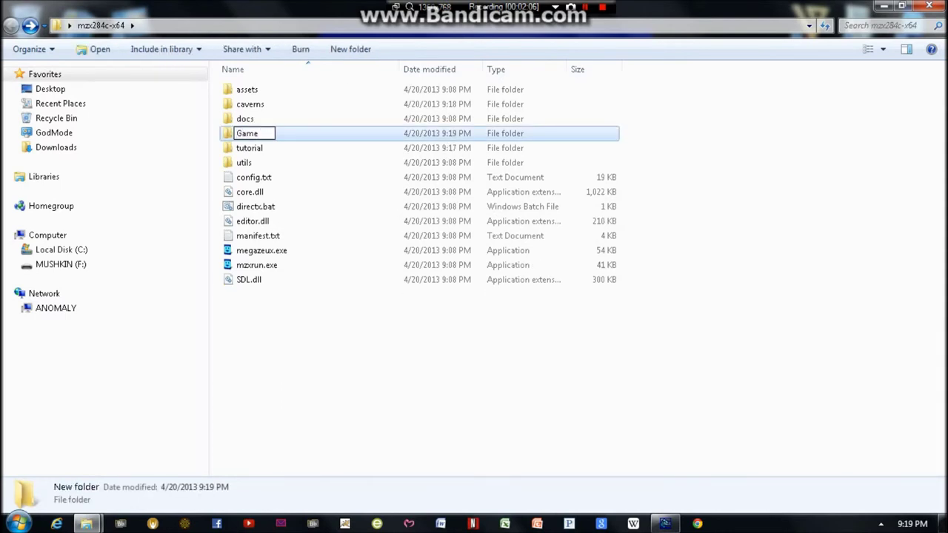
{"action": "key", "text": "Return"}
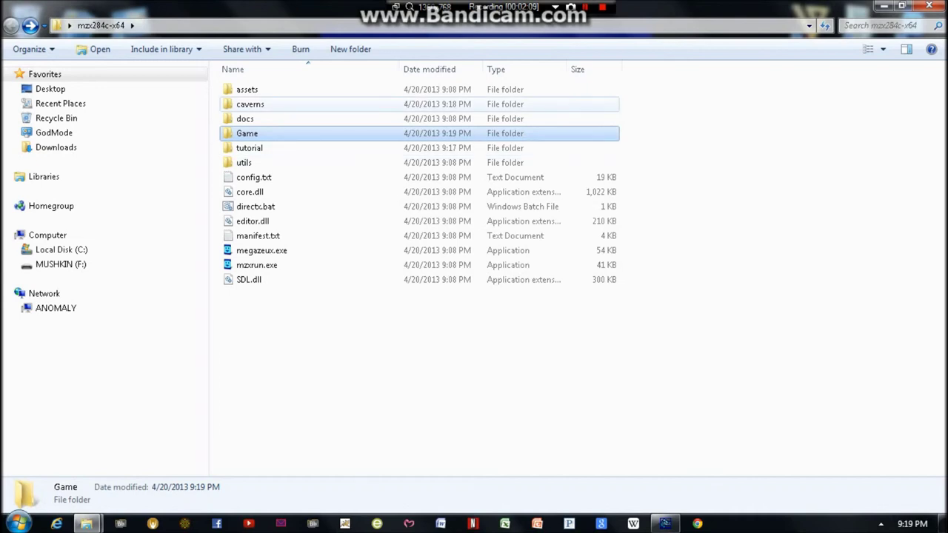
{"action": "mouse_move", "coordinate": [250, 105]}
{"action": "left_mouse_down"}
{"action": "mouse_move", "coordinate": [255, 138]}
{"action": "mouse_move", "coordinate": [245, 119]}
{"action": "left_mouse_up"}
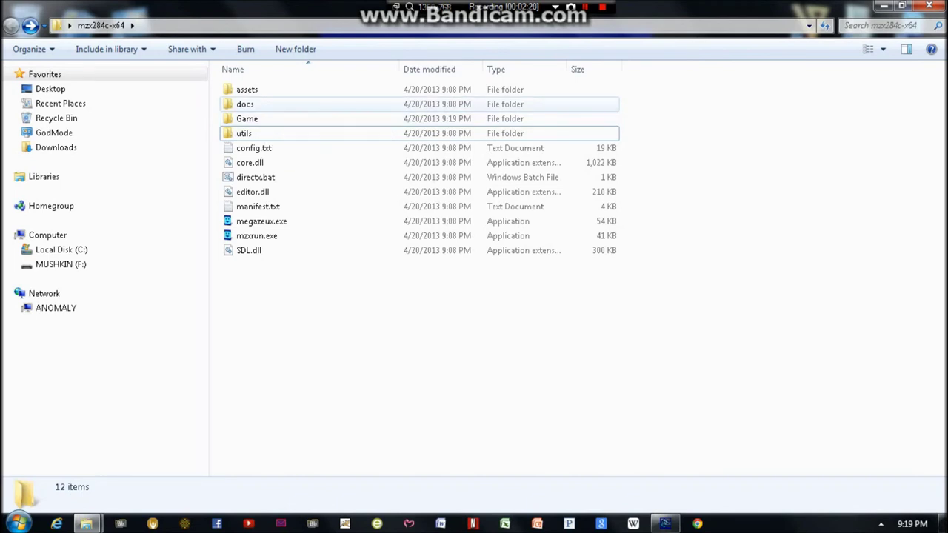
Create an empty folder named 'New games' inside mzx284c-x64.
{"action": "right_click", "coordinate": [270, 128]}
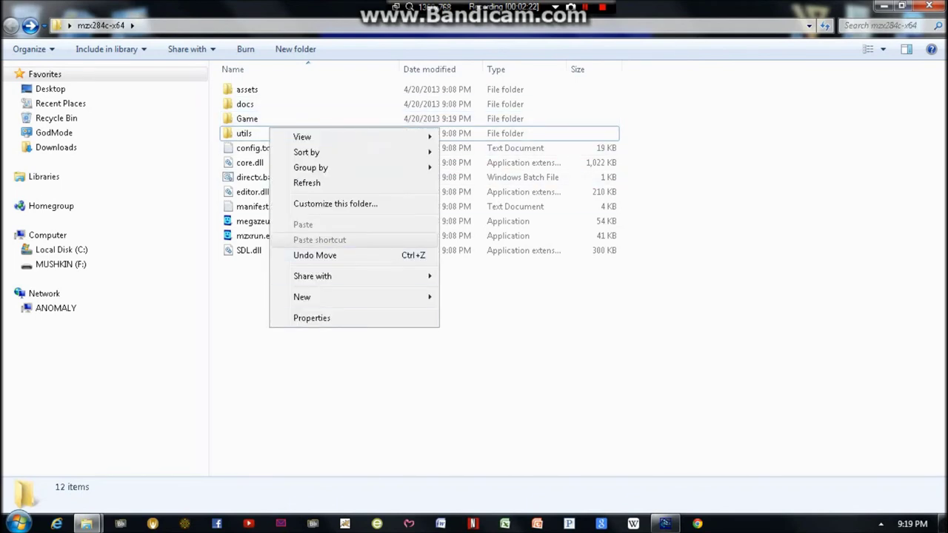
{"action": "mouse_move", "coordinate": [355, 296]}
{"action": "left_click", "coordinate": [471, 297]}
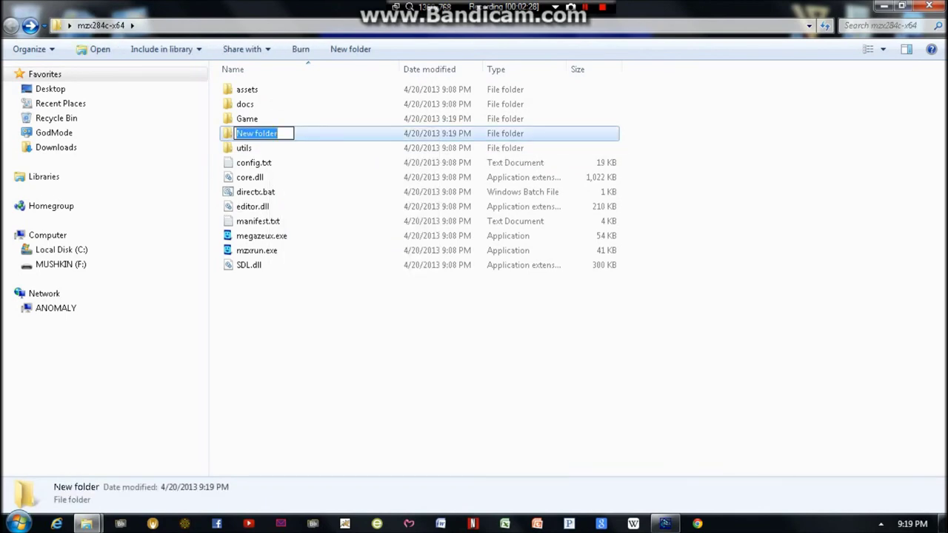
{"action": "type", "text": "New"}
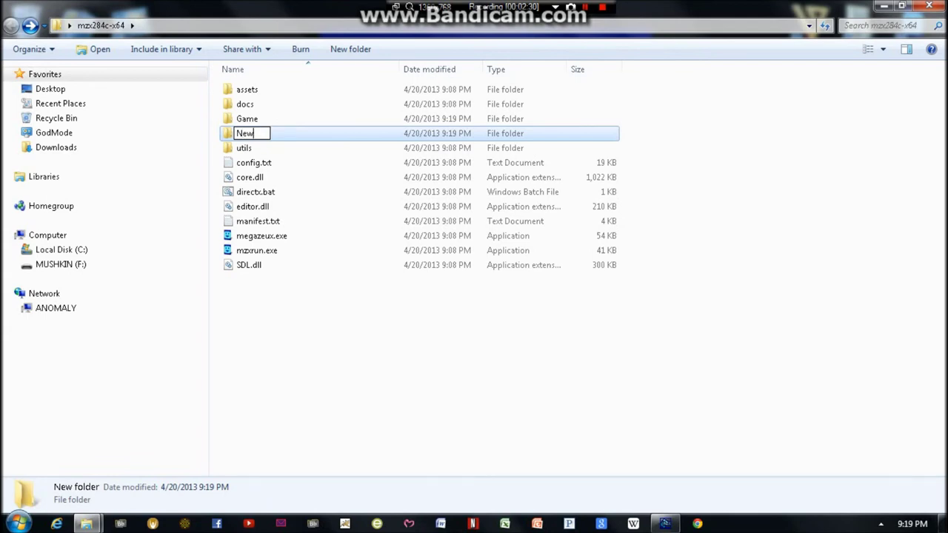
{"action": "type", "text": " games"}
{"action": "key", "text": "Return"}
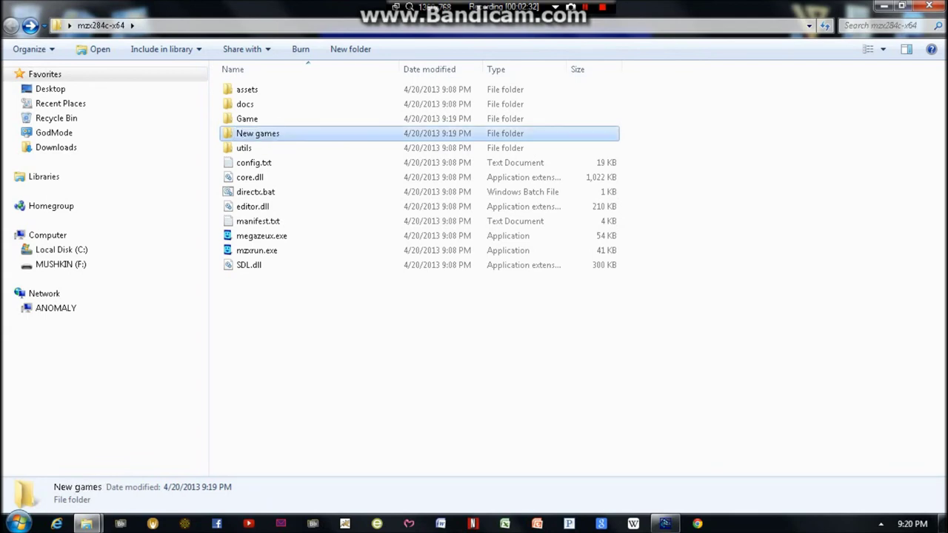